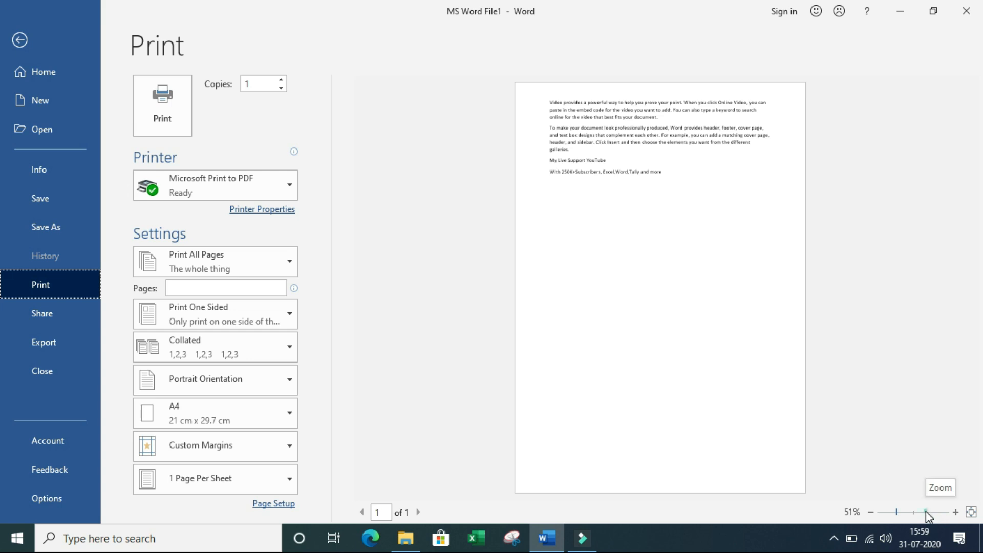
Step: Zoom the print preview of MS Word File1 to 90% so the paragraphs are readable
left_click(871, 512)
left_click(871, 512)
left_click(871, 512)
left_click(871, 512)
left_click(871, 512)
left_click(871, 512)
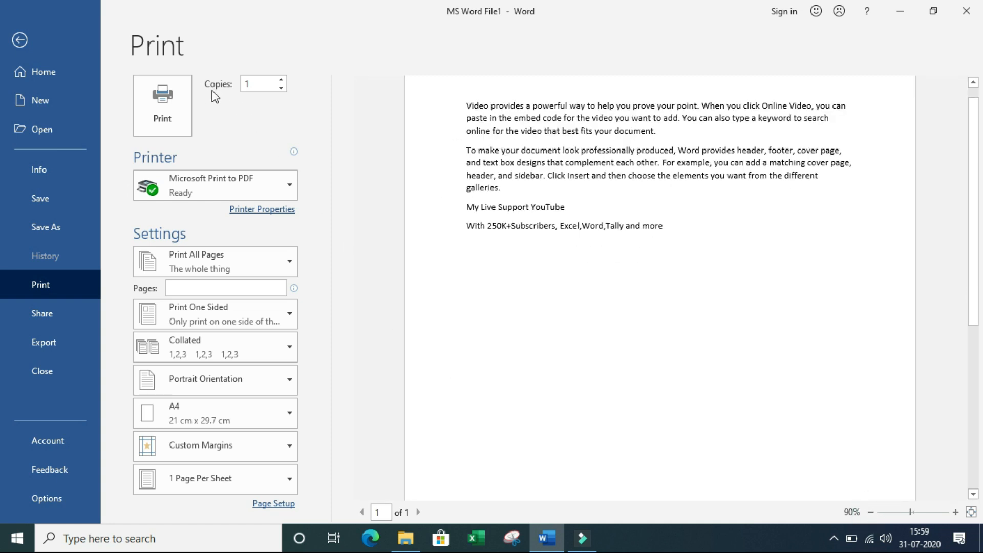
left_click(240, 101)
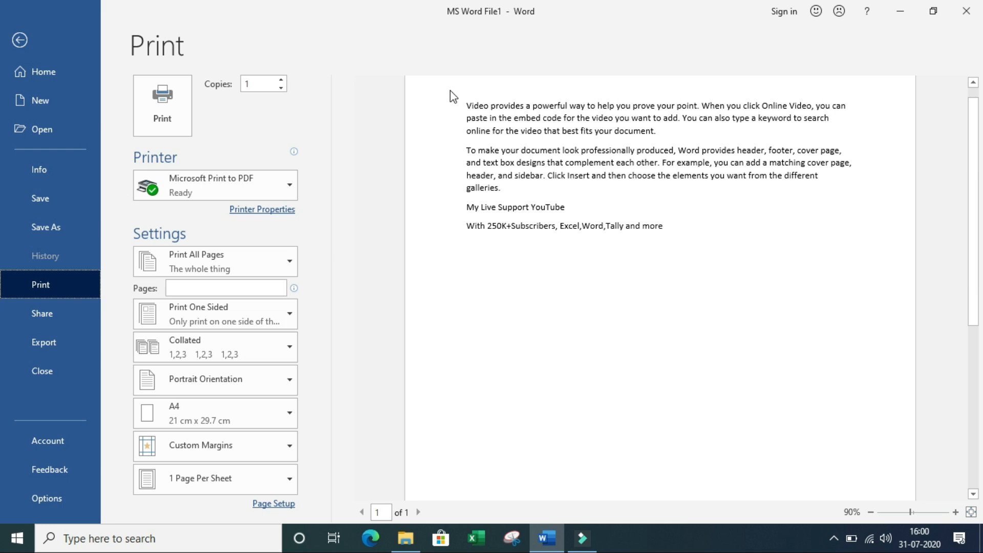
left_click(260, 82)
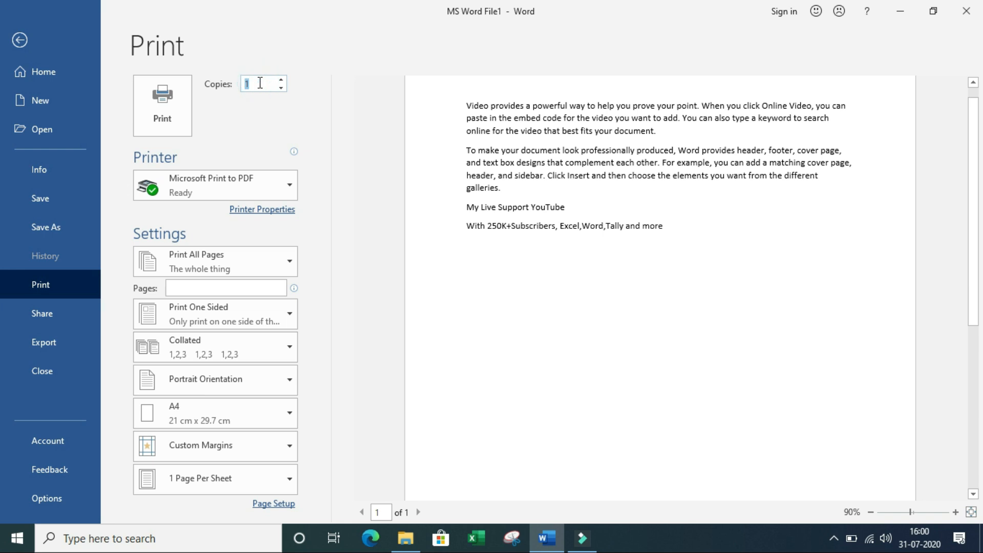
Step: Enter 10 in the Copies box so the job prints 10 copies
type("10")
left_click(260, 77)
key("BackSpace")
left_click(253, 124)
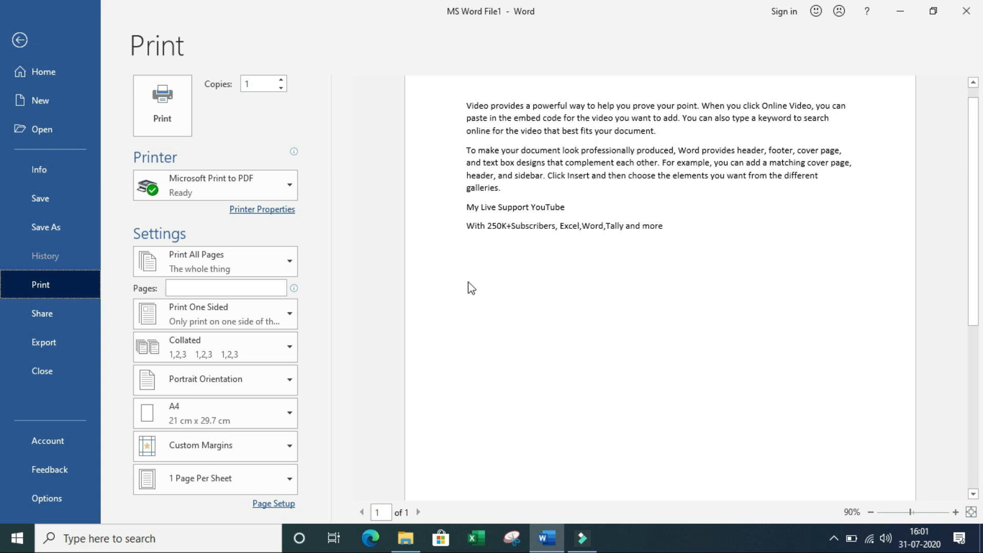
left_click(262, 84)
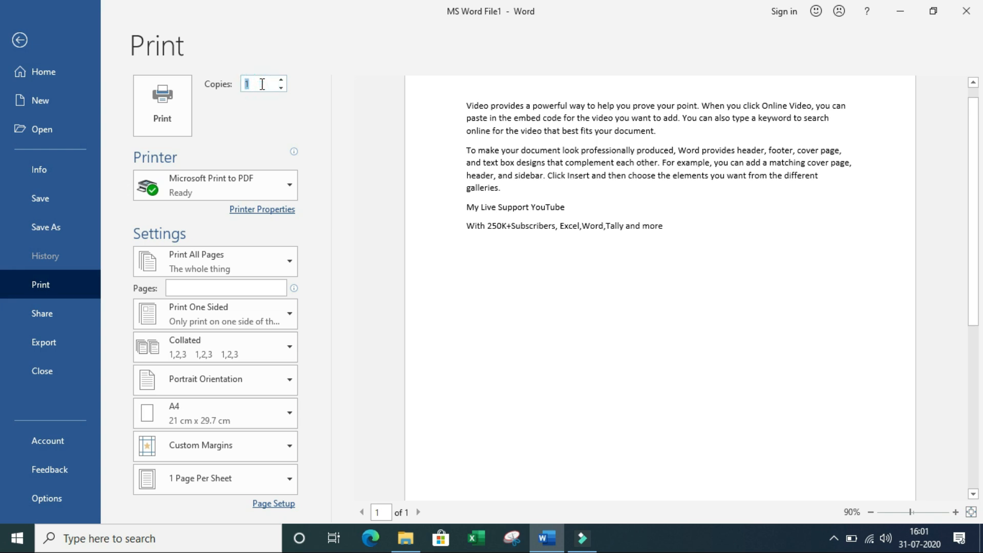
type("10")
left_click(256, 110)
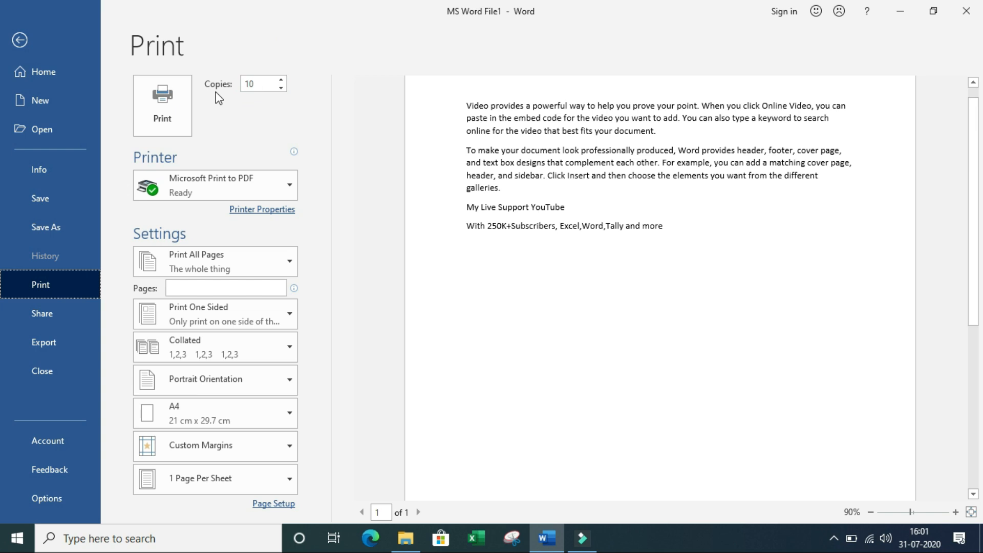
left_click(267, 85)
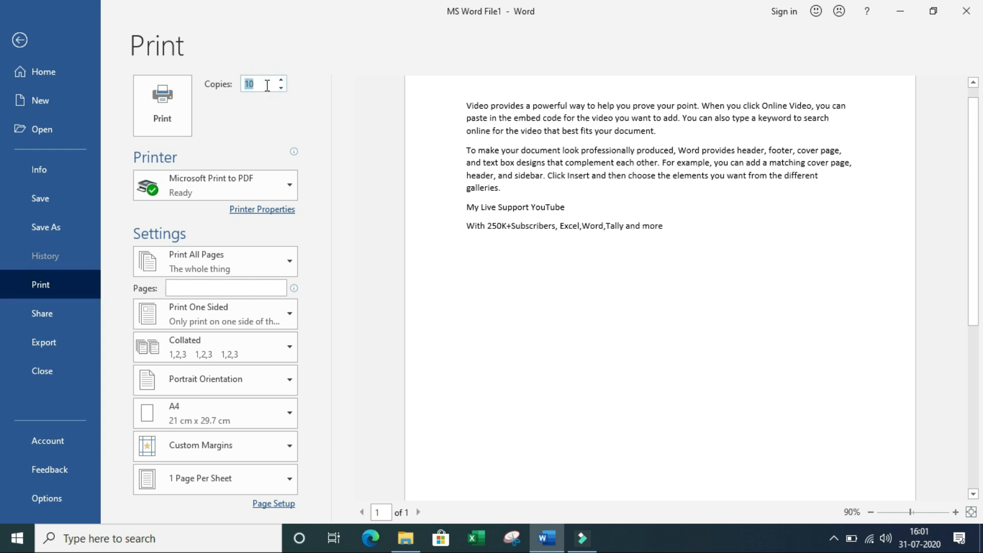
left_click(193, 160)
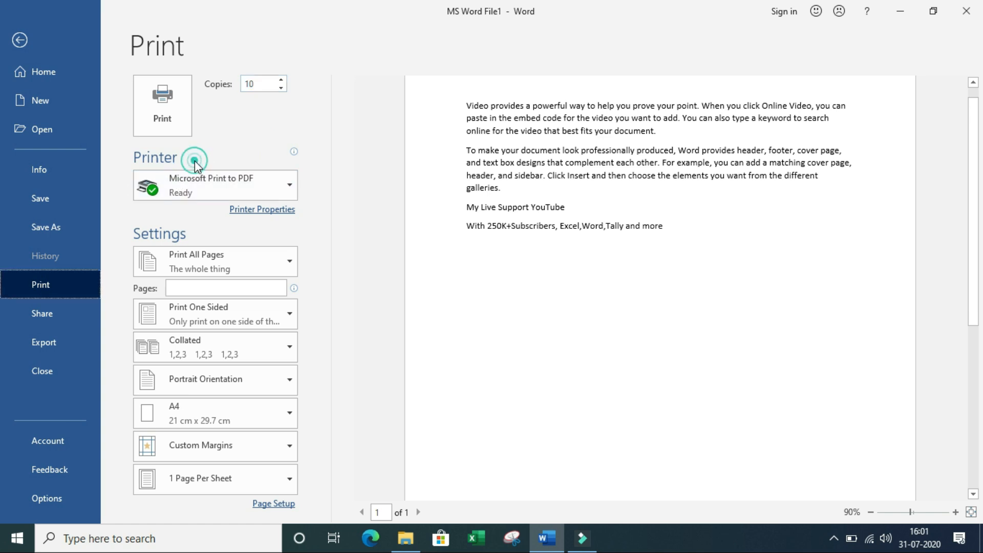
Step: Keep Microsoft Print to PDF as the printer and print the document
left_click(288, 186)
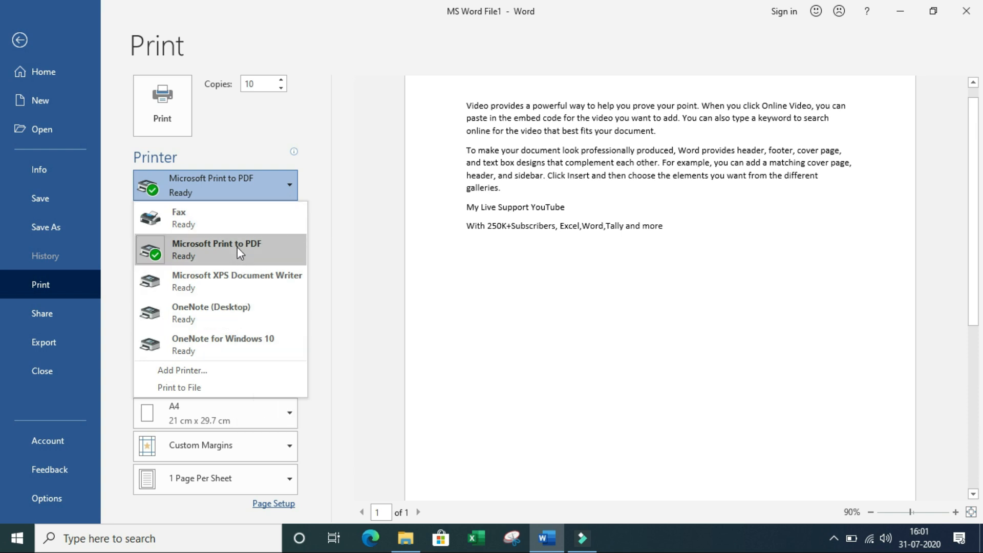
left_click(277, 183)
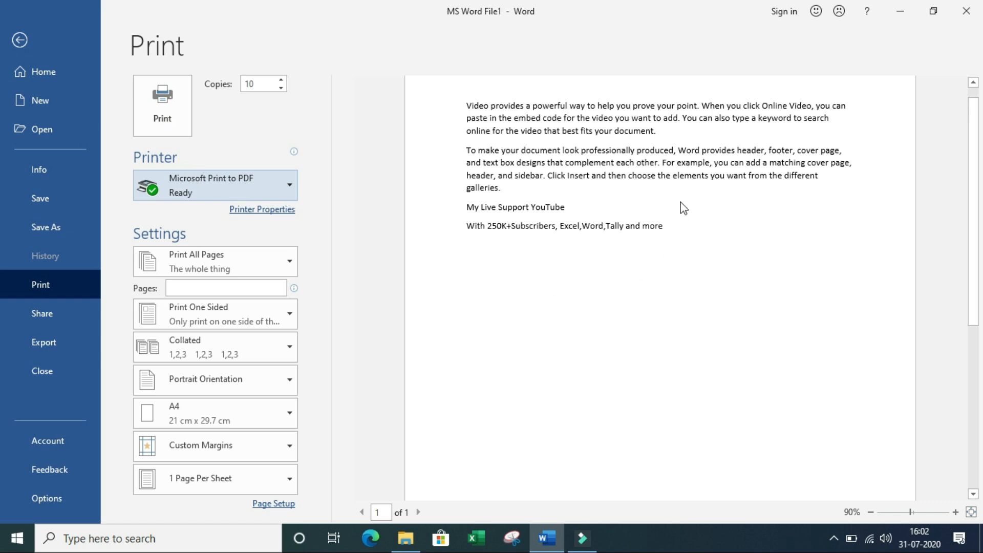
left_click(180, 102)
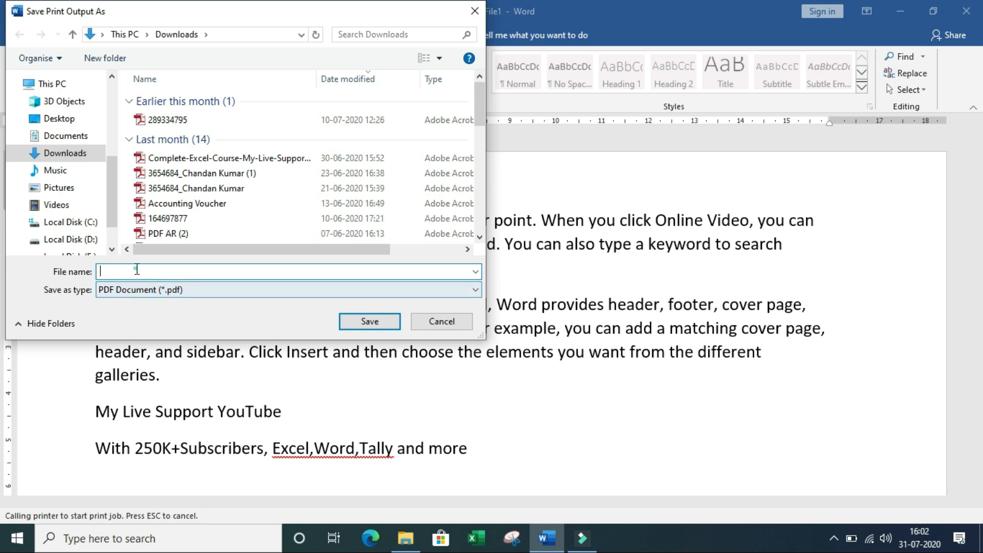
Step: Cancel the Save Print Output As dialog and return to the Print screen with Ctrl+P
type("type")
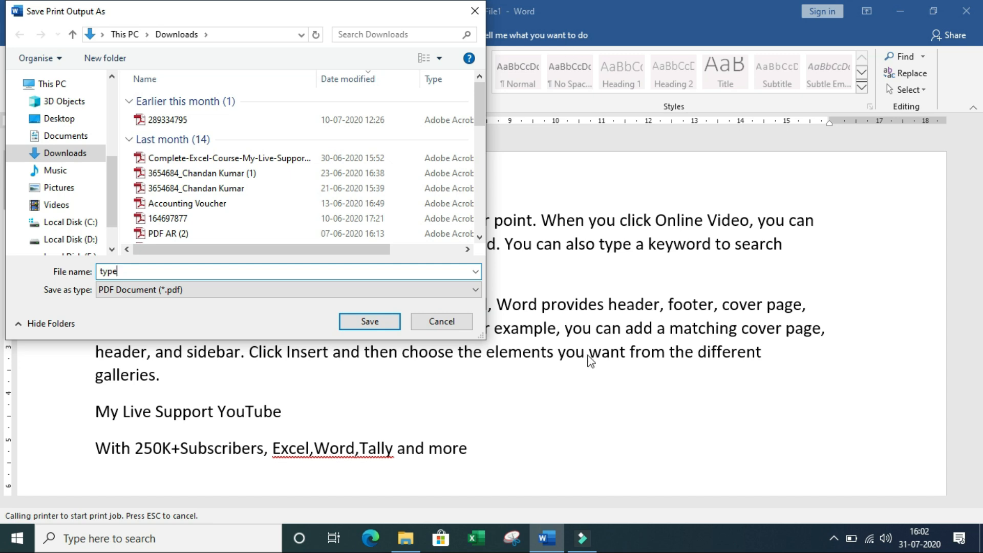
left_click(438, 327)
key("ctrl+p")
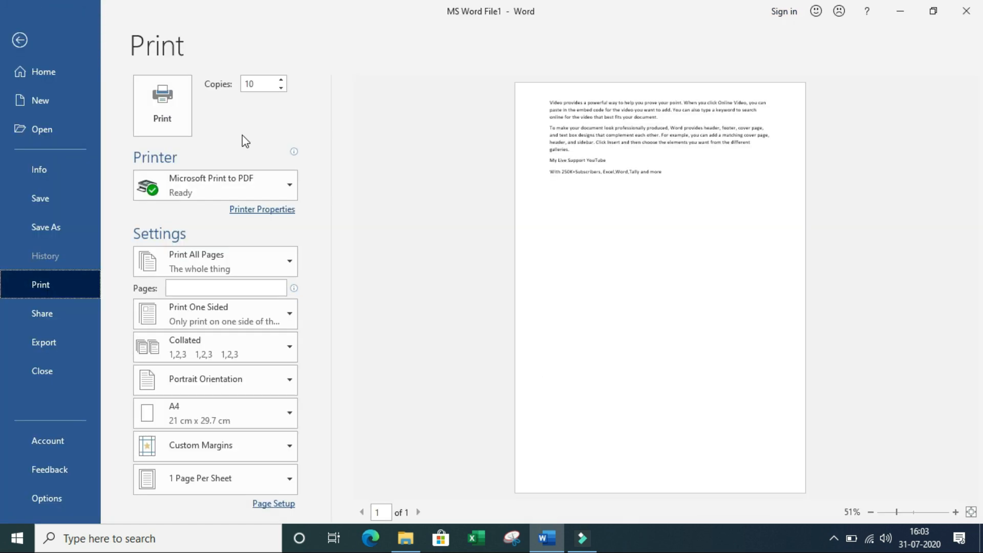
Step: Set Landscape orientation in the Microsoft Print to PDF properties and view Advanced Options
left_click(260, 215)
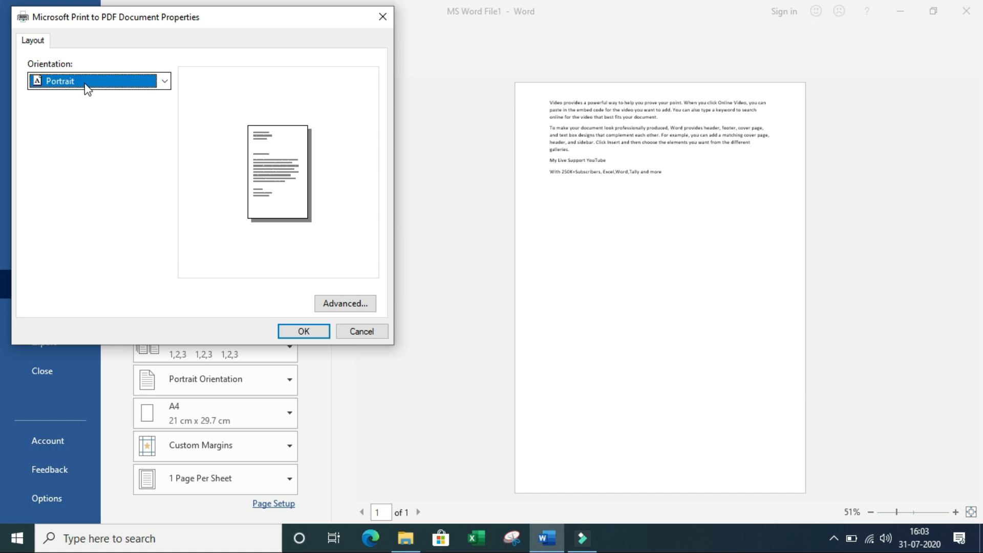
left_click(237, 121)
left_click(165, 81)
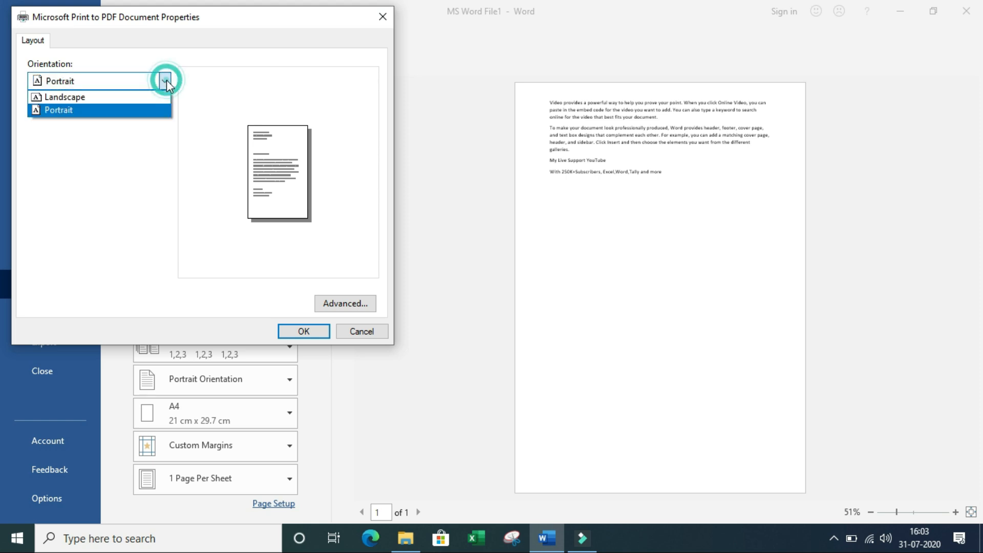
left_click(121, 97)
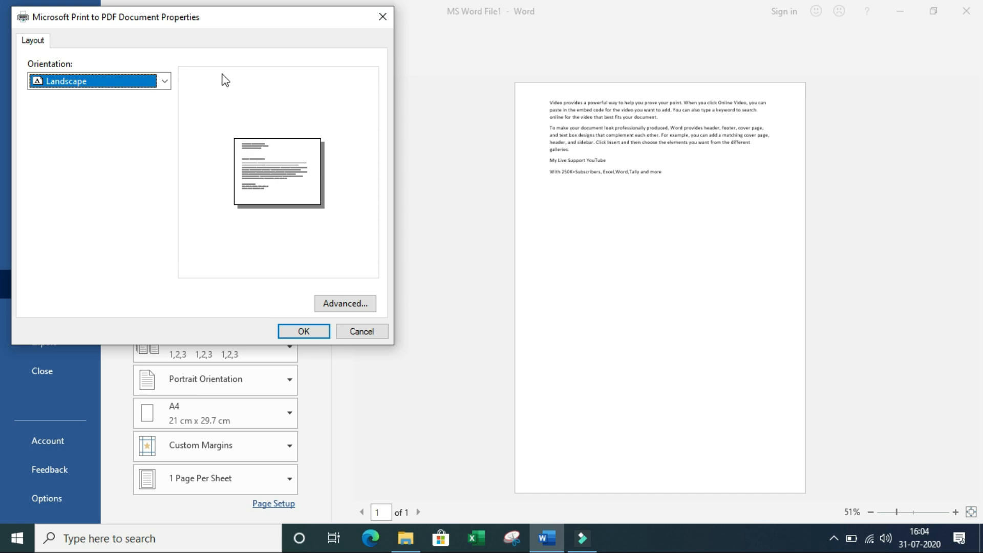
left_click(359, 308)
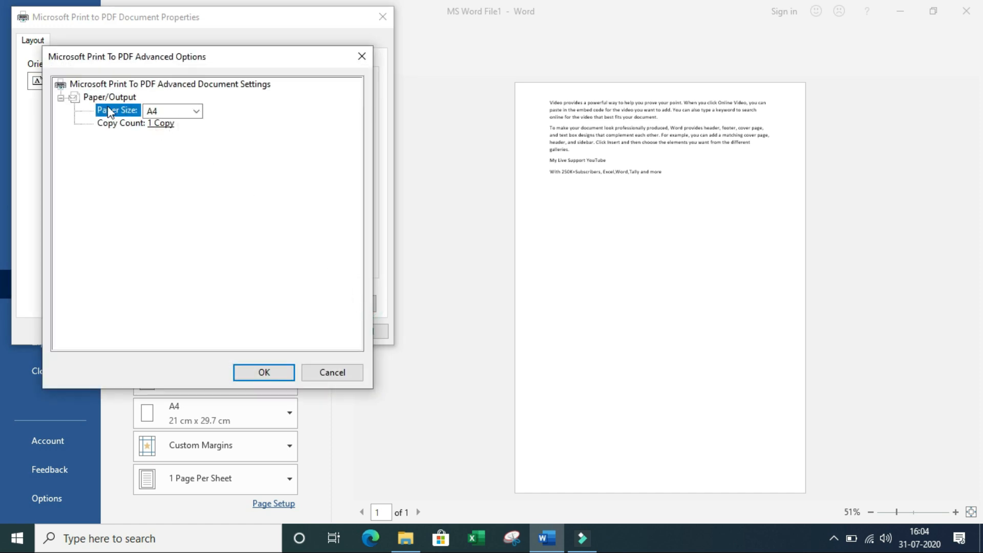
Step: Leave paper size at A4 and cancel both printer dialogs, keeping Portrait orientation
left_click(197, 112)
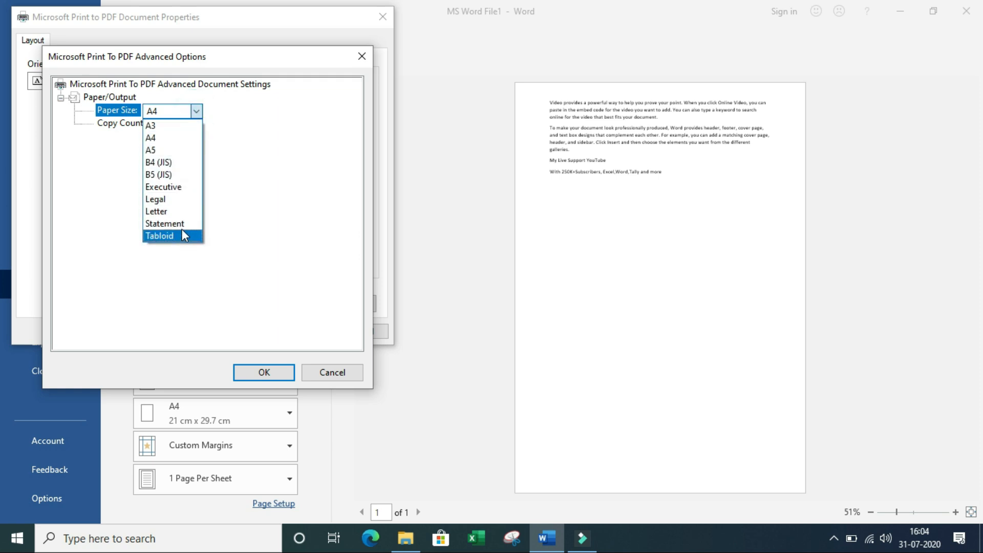
left_click(247, 126)
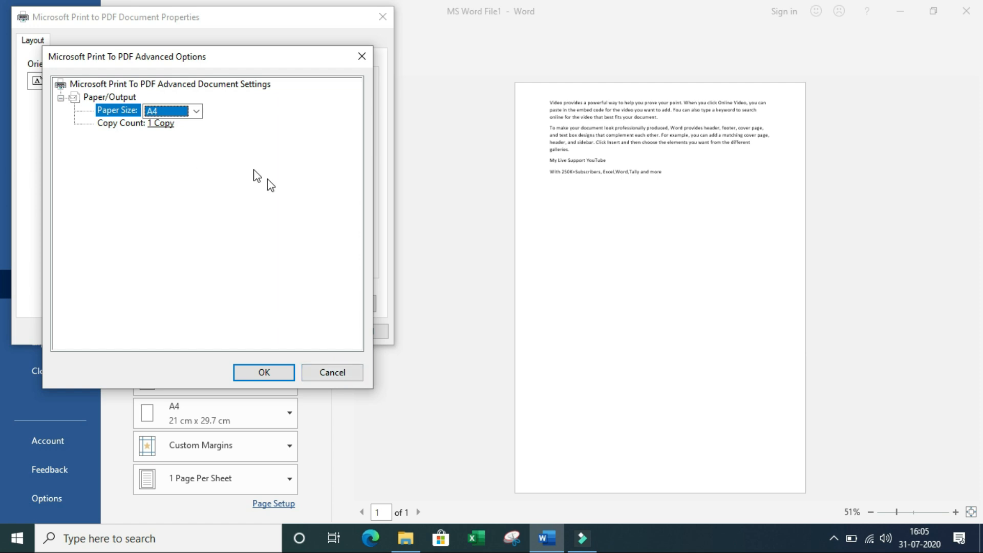
left_click(347, 374)
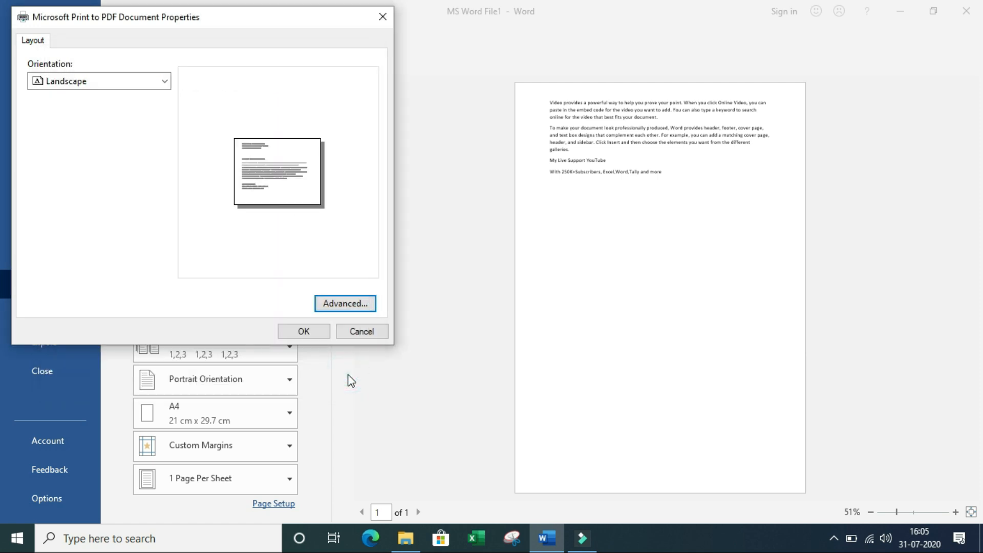
left_click(380, 332)
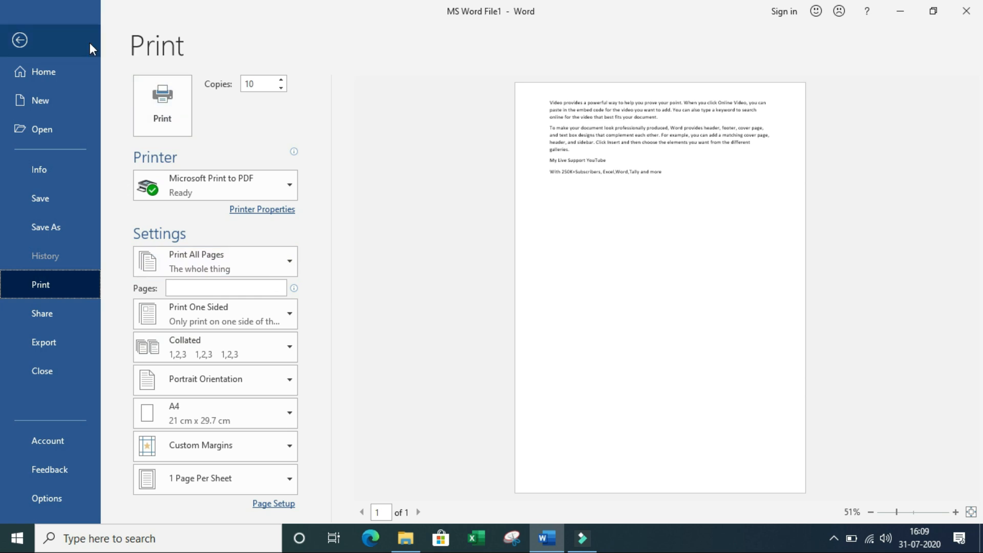
Step: Go back from the Print screen to editing MS Word File1
left_click(42, 38)
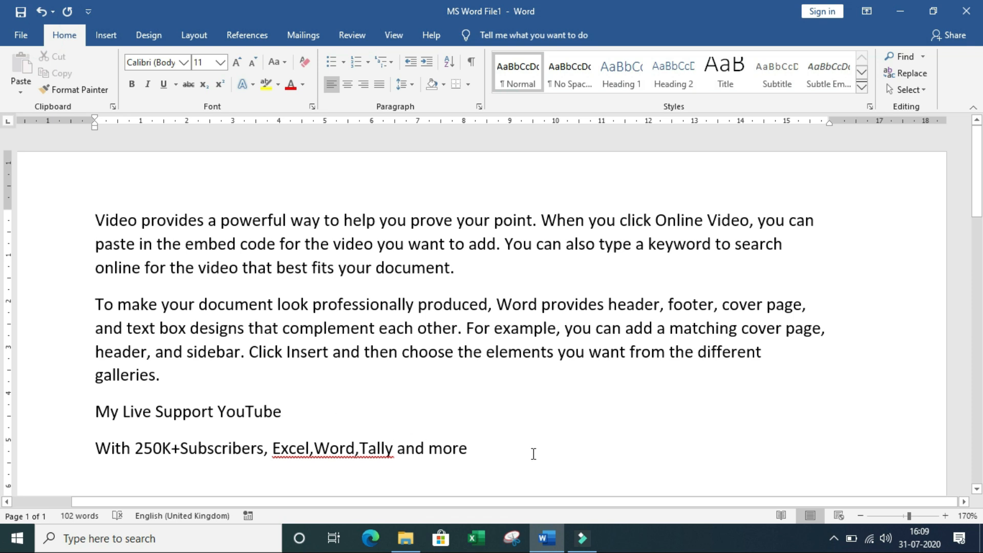
left_click(96, 220)
key("Return")
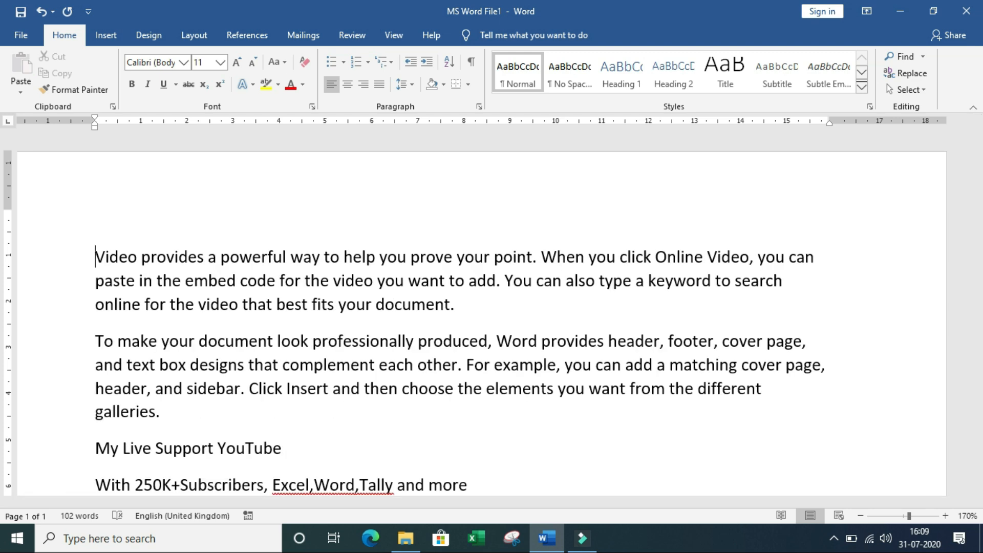
key("Up")
type("=rand(15")
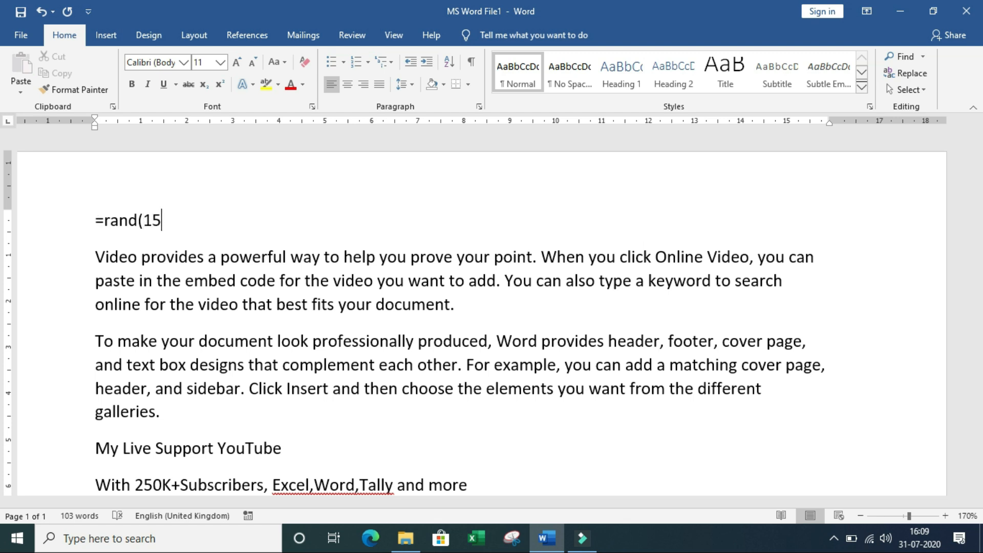
type(",10)")
key("Return")
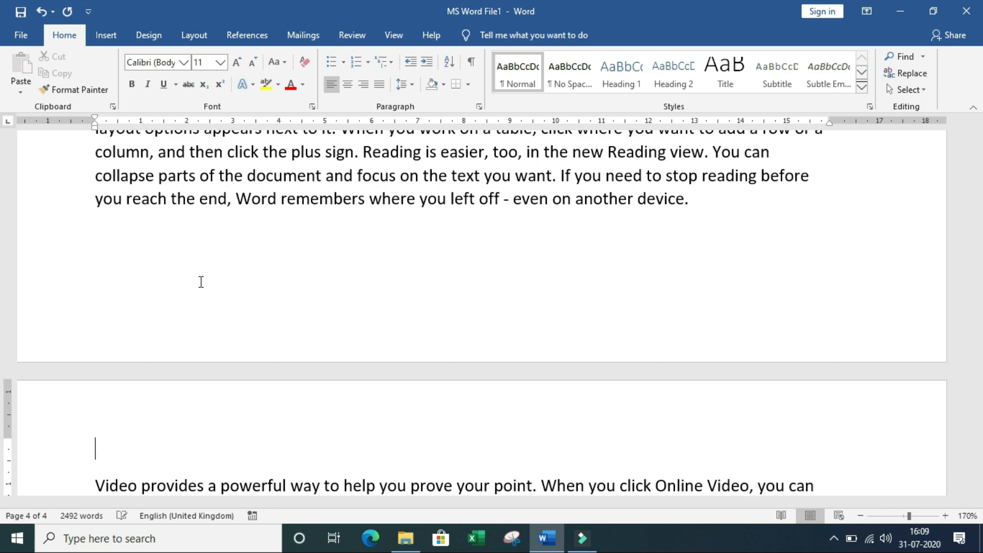
scroll(201, 281, "up", 15)
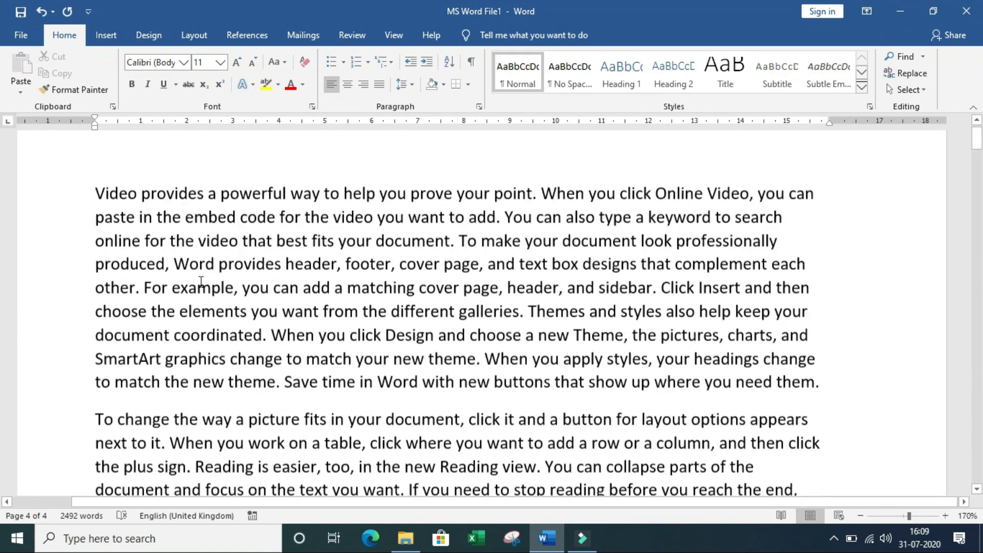
scroll(201, 282, "up", 1)
left_click_drag(820, 410, 93, 220)
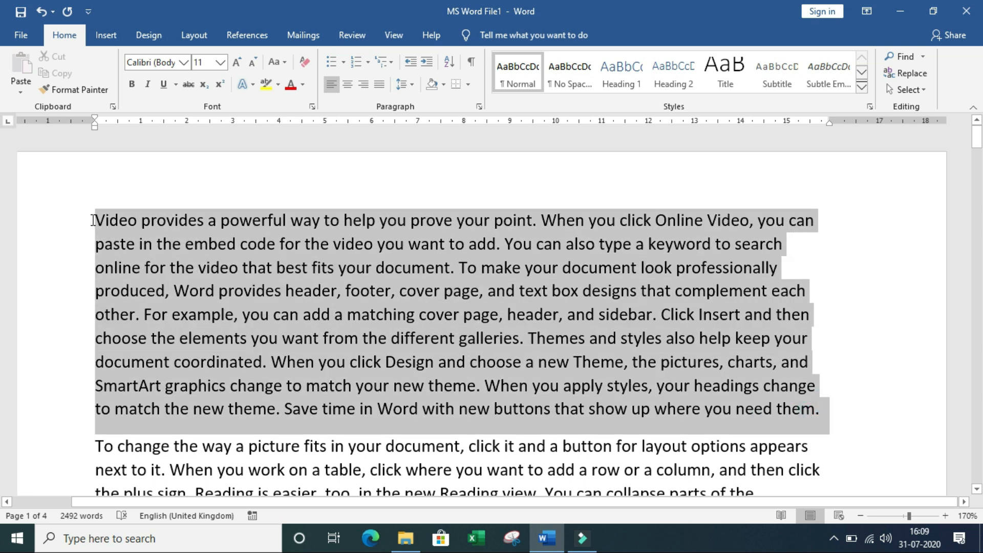
left_click(92, 221)
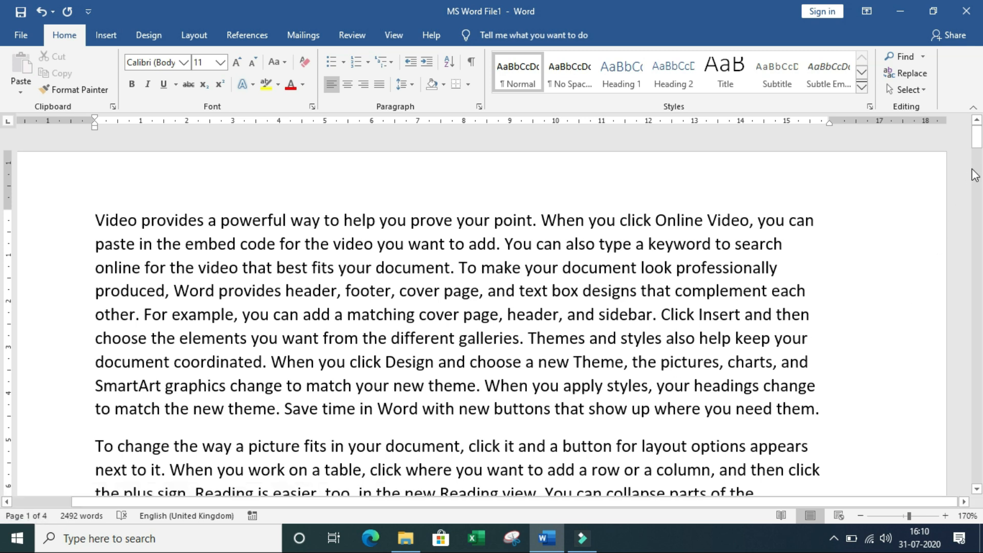
left_click(977, 142)
mouse_move(976, 141)
left_mouse_down()
mouse_move(981, 286)
mouse_move(981, 128)
left_mouse_up()
Step: Open File > Print to preview the 4-page document
left_click(29, 32)
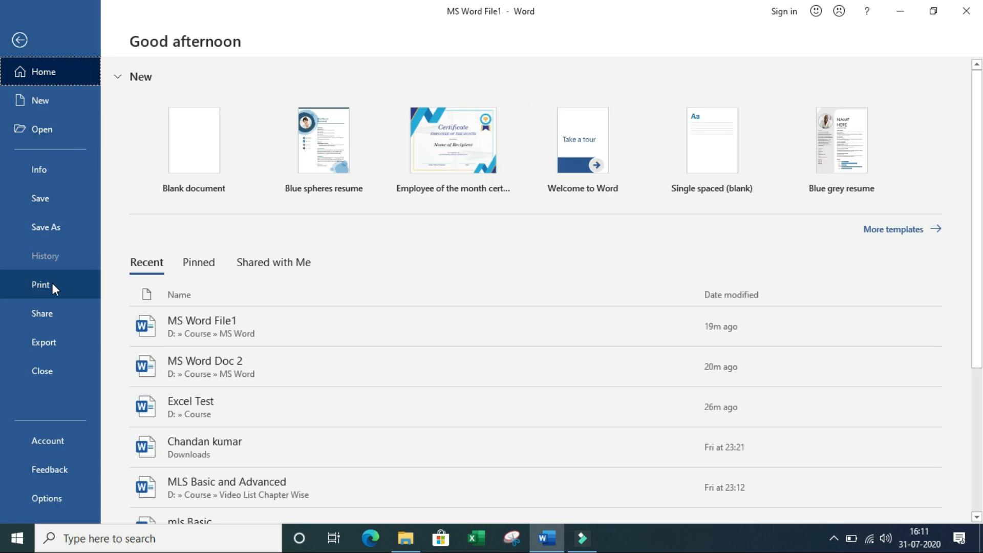
left_click(78, 284)
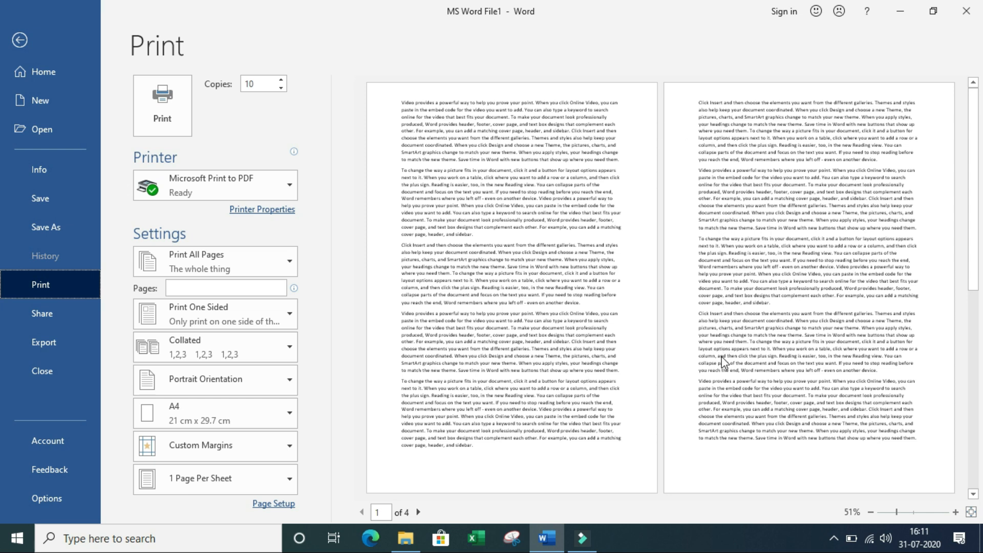
Step: Enlarge the preview to one page and change the Copies count from 10 to 1
left_click(956, 512)
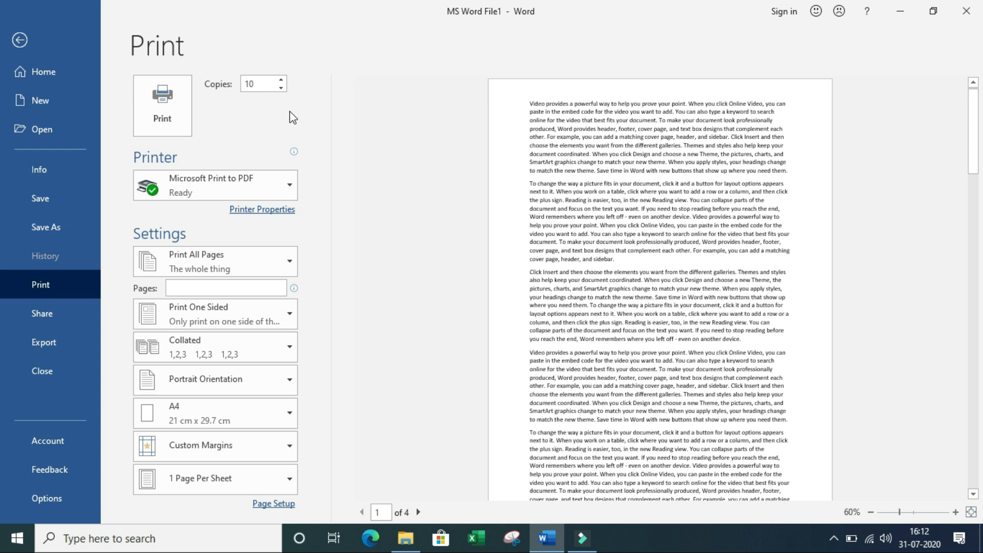
double_click(260, 81)
type("1")
left_click(261, 124)
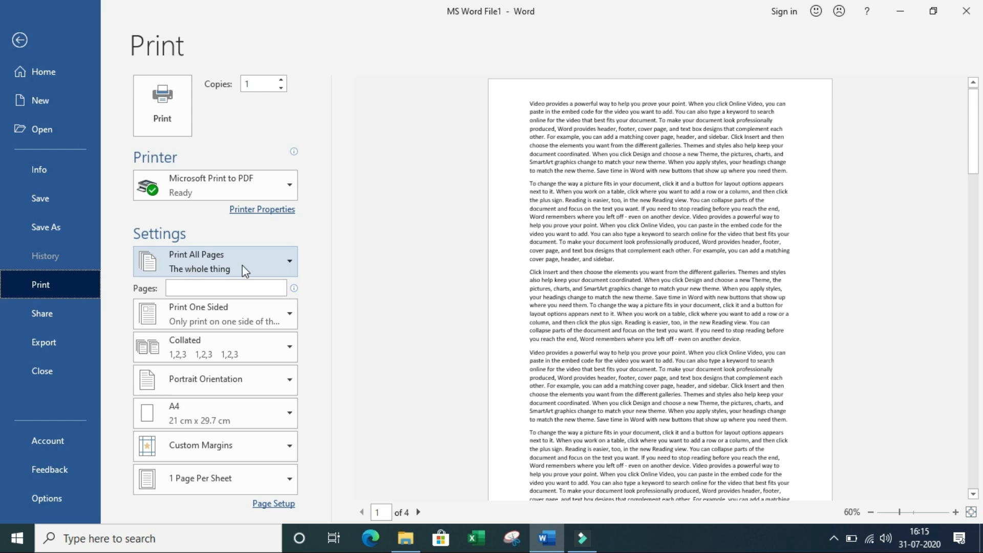
Step: Change the print range from Print All Pages to Print Current Page
left_click(291, 263)
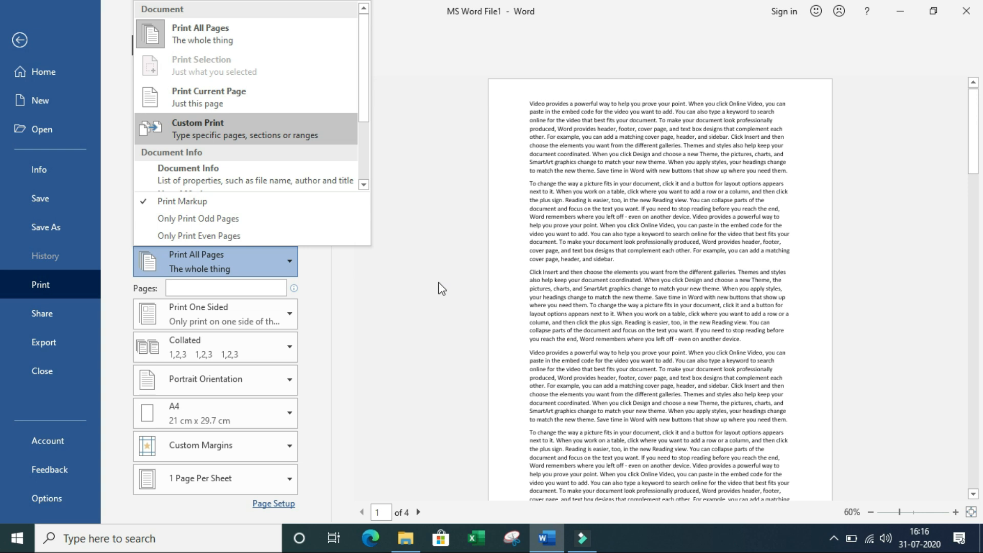
left_click(296, 96)
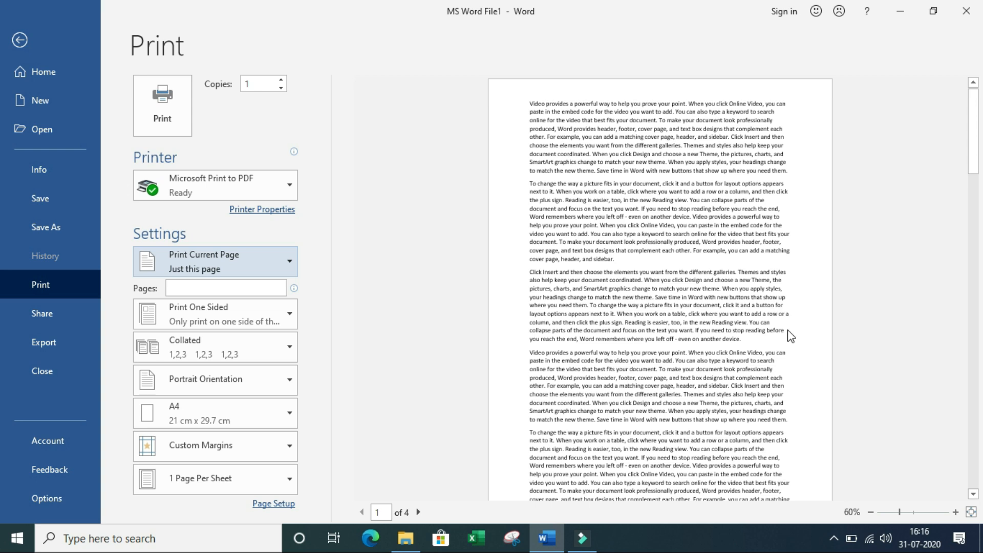
Step: Return to the document, place the cursor after "it." on page 3, then go to File's Home screen
left_click(64, 39)
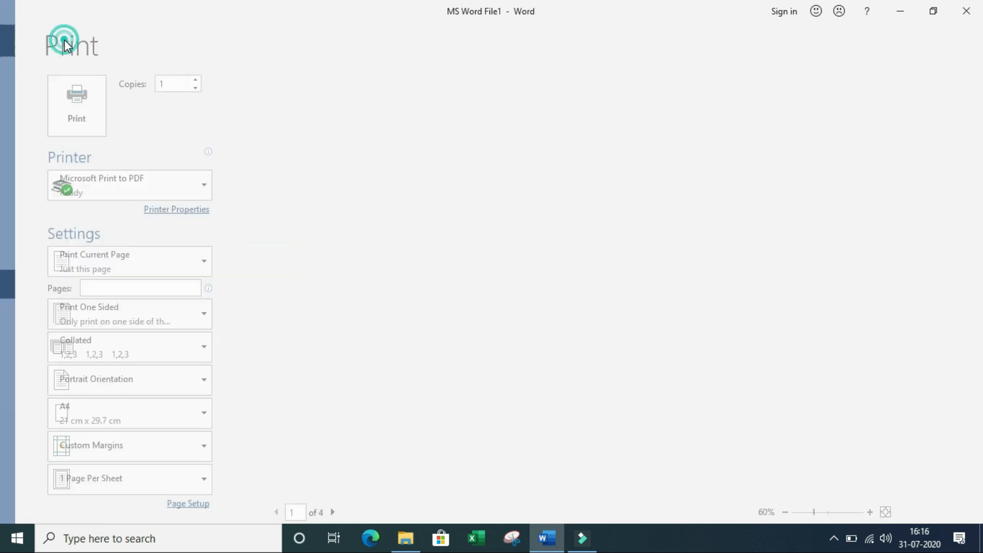
scroll(455, 358, "down", 10)
scroll(465, 363, "down", 15)
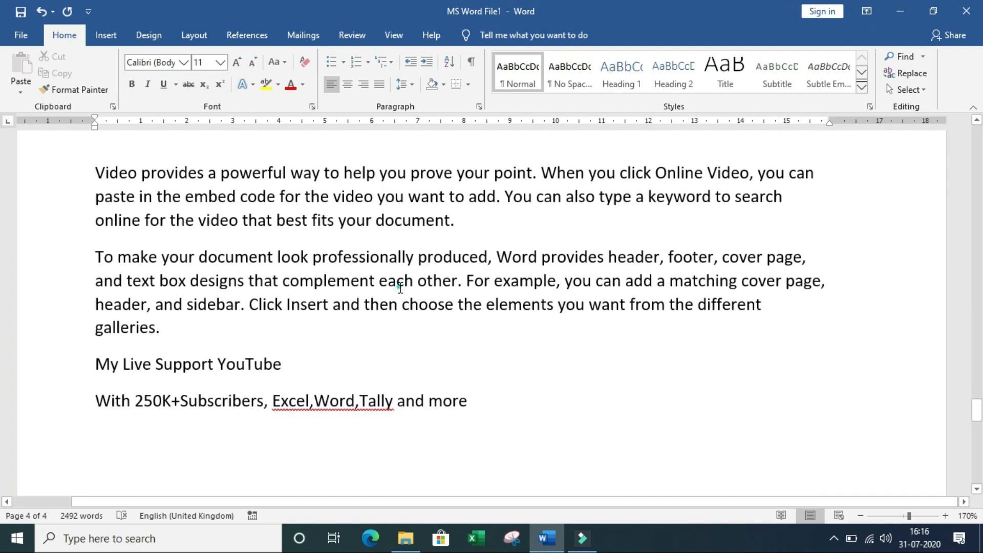
scroll(399, 284, "up", 5)
left_click(389, 212)
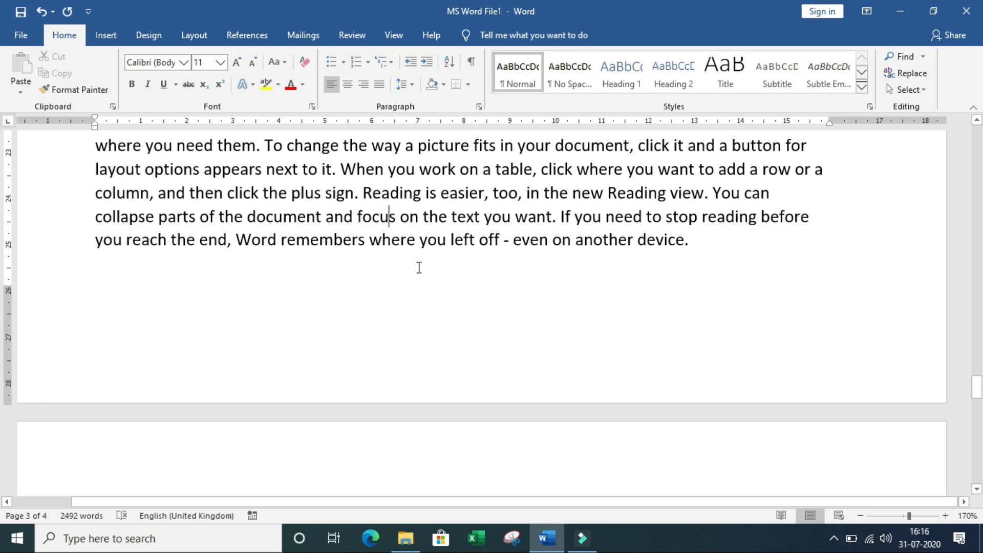
left_click(339, 171)
left_click(33, 36)
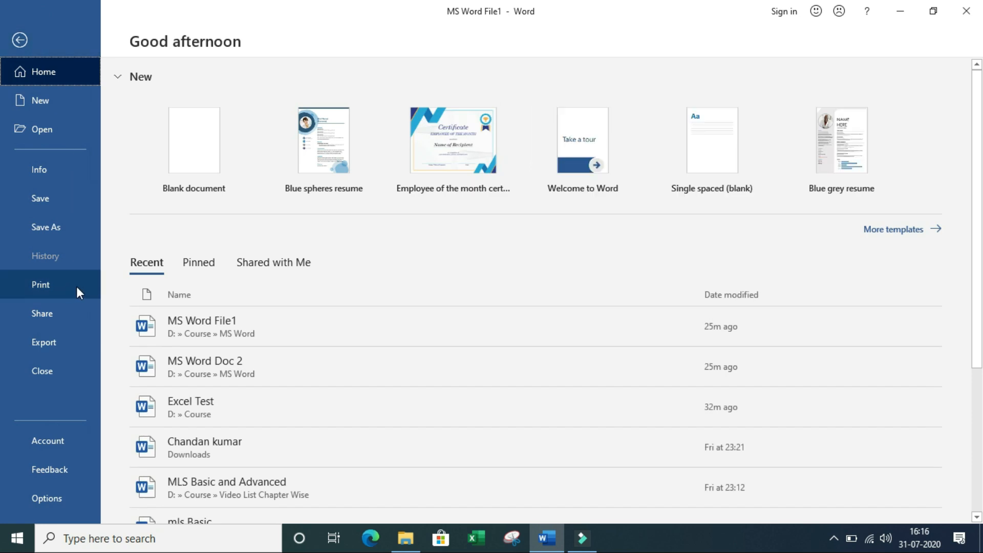
Step: Set the print range to Custom Print with pages 1,2,4
left_click(76, 286)
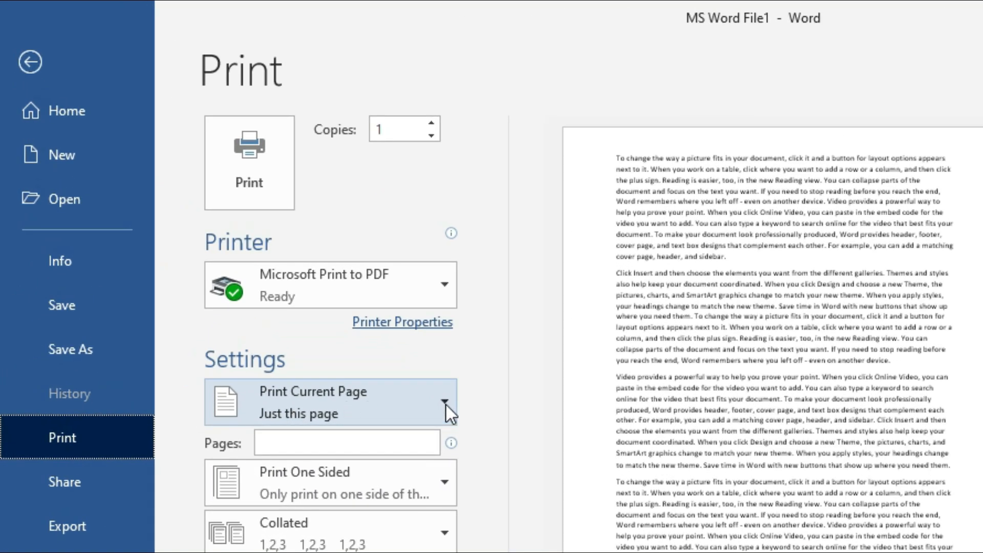
left_click(445, 402)
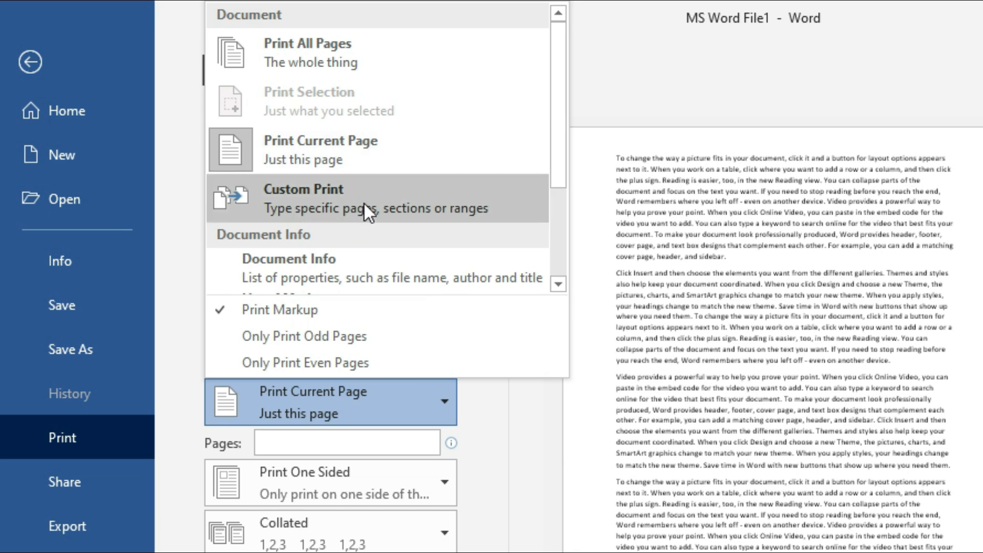
left_click(383, 197)
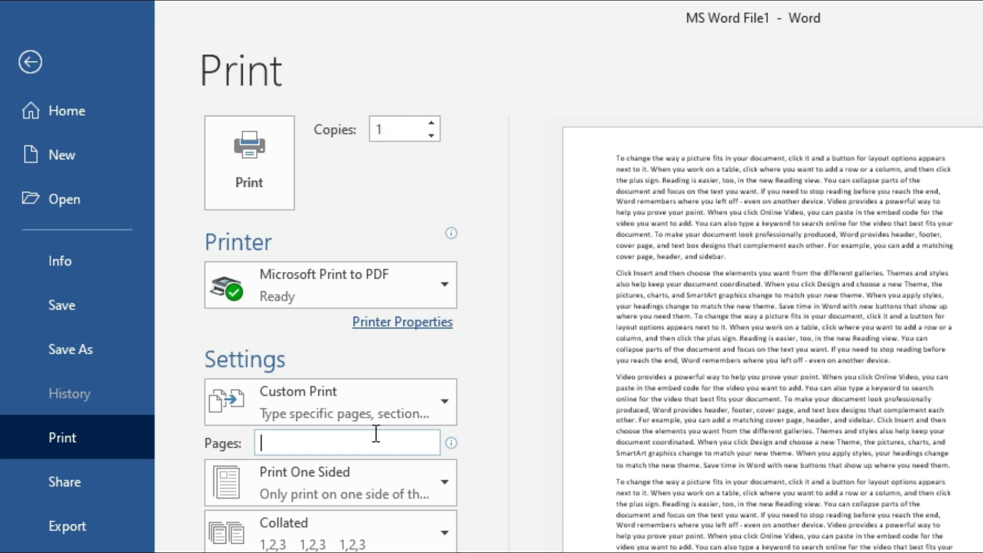
type("1,2,4")
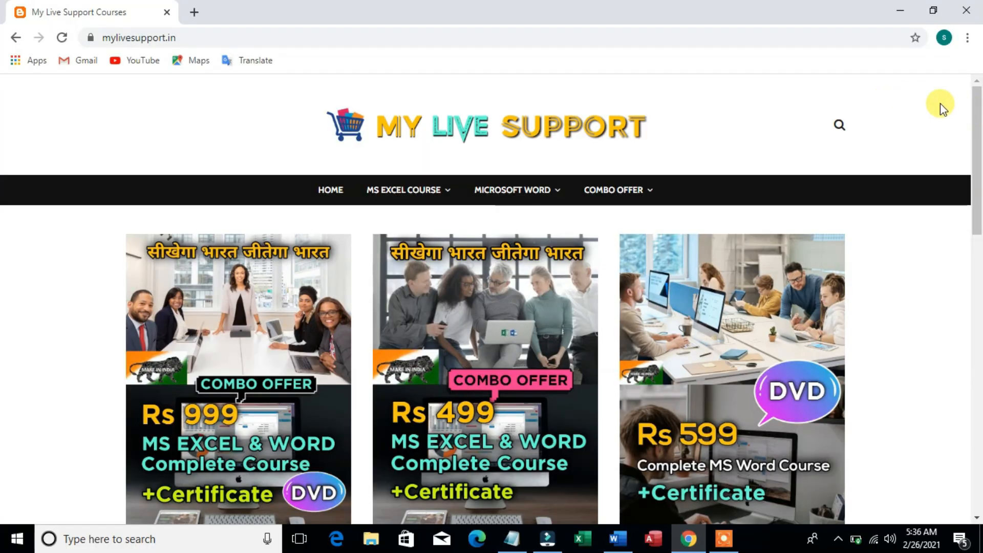
left_click_drag(979, 130, 978, 324)
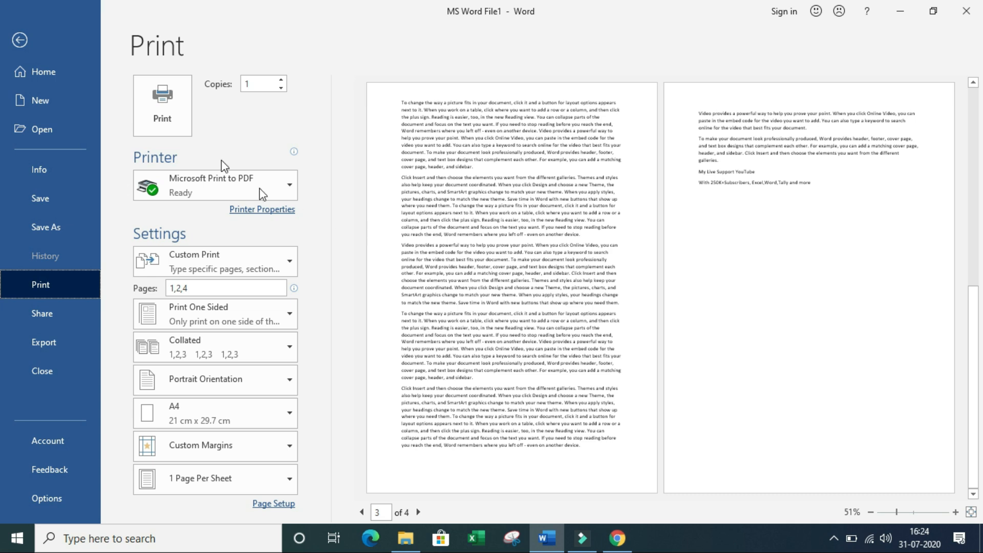
Step: Save the print output as rty.pdf on the Desktop, then minimize Word
left_click(168, 106)
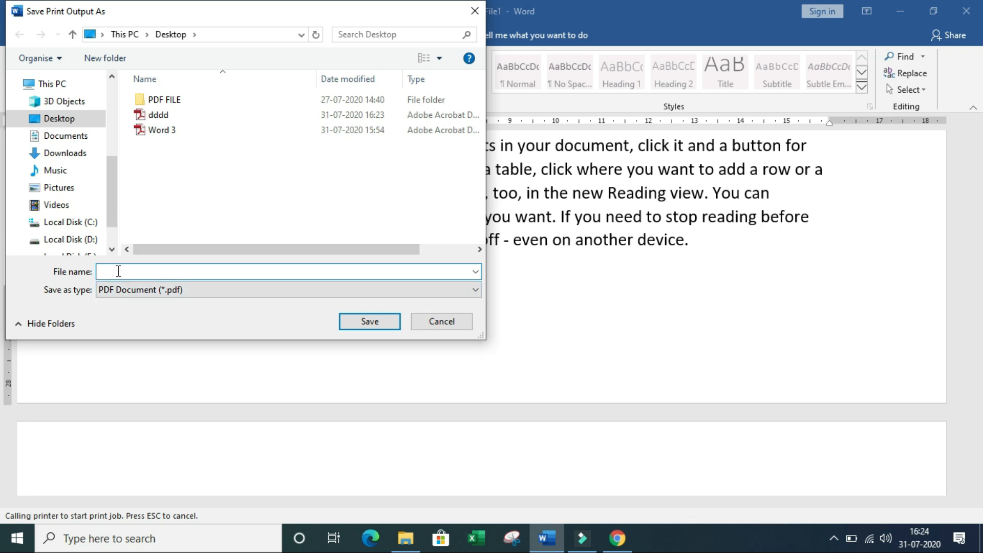
type("rty")
left_click(372, 327)
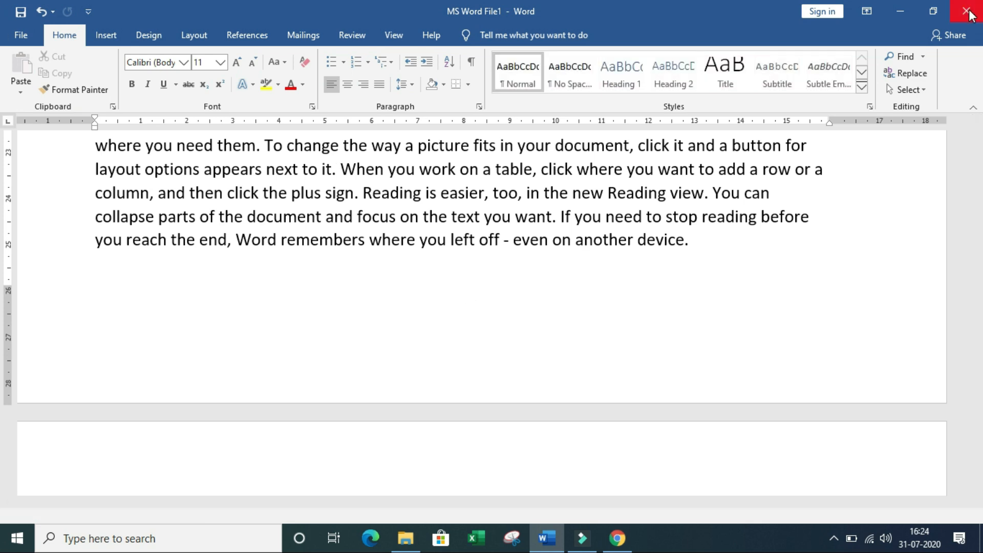
left_click(910, 9)
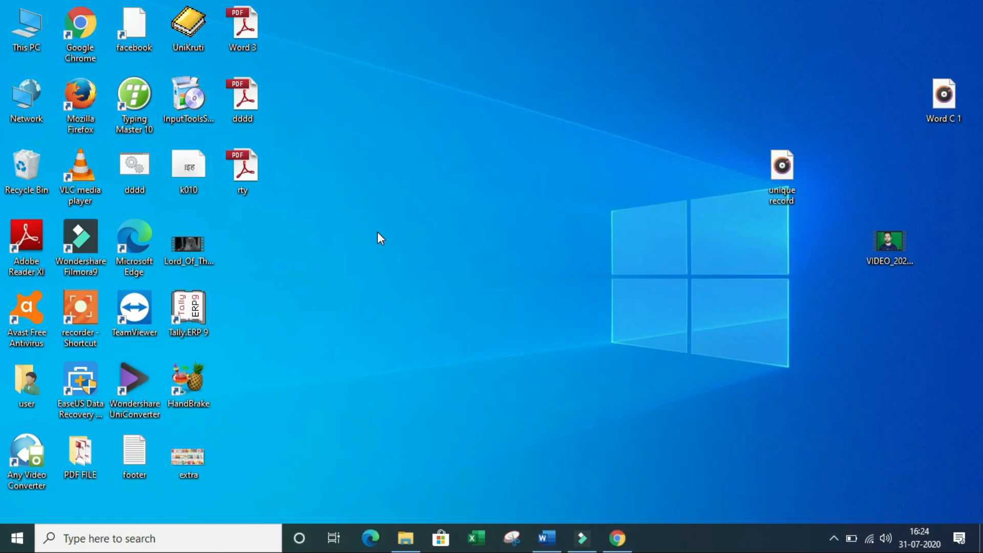
Step: Open rty.pdf in Adobe Reader, scroll through its pages, and close it
double_click(247, 172)
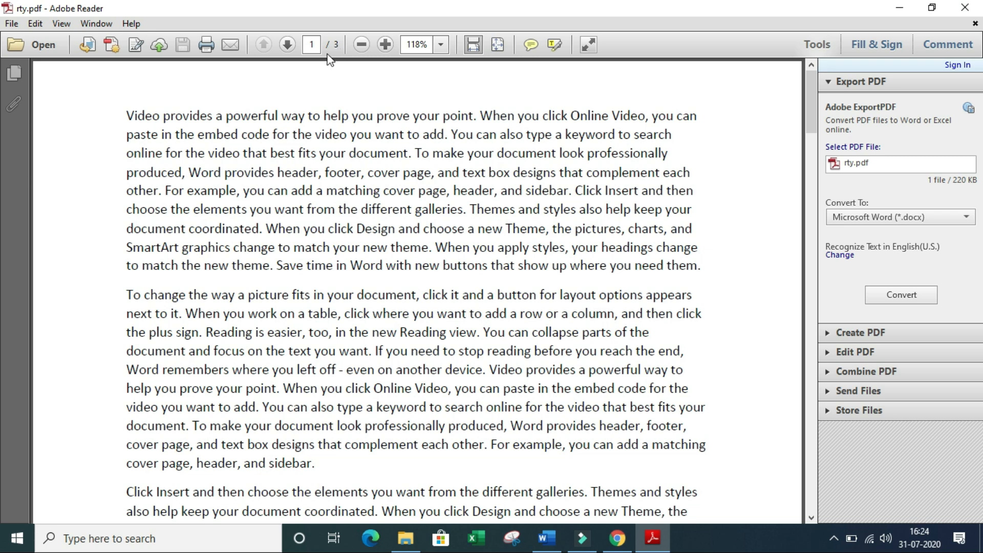
left_click_drag(811, 112, 828, 69)
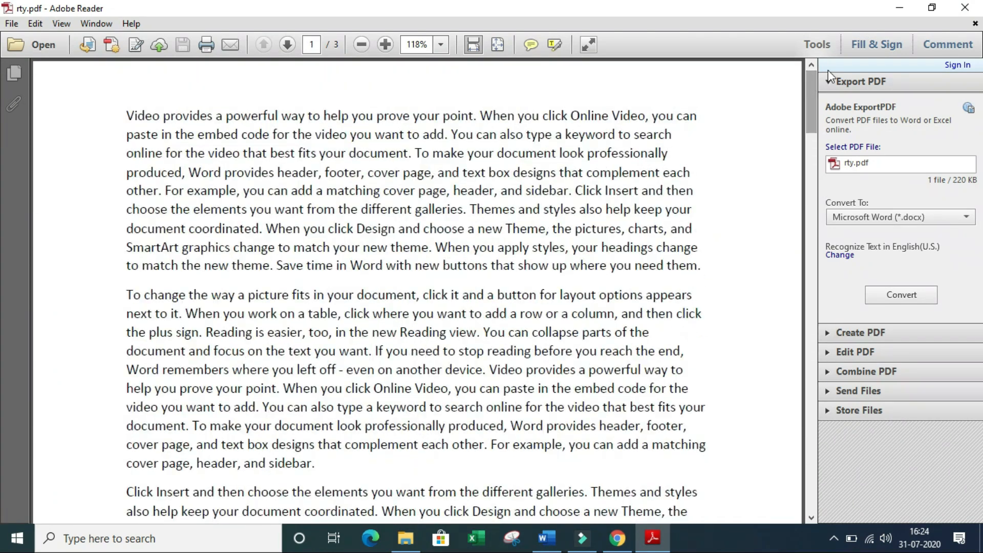
left_click(977, 15)
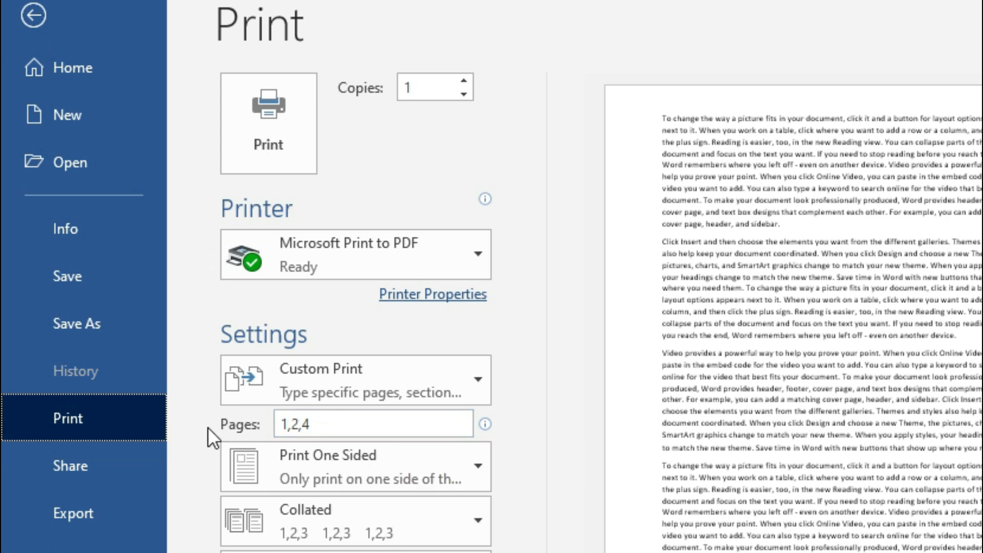
Step: Clear the 1,2,4 entry from the Pages box
double_click(346, 424)
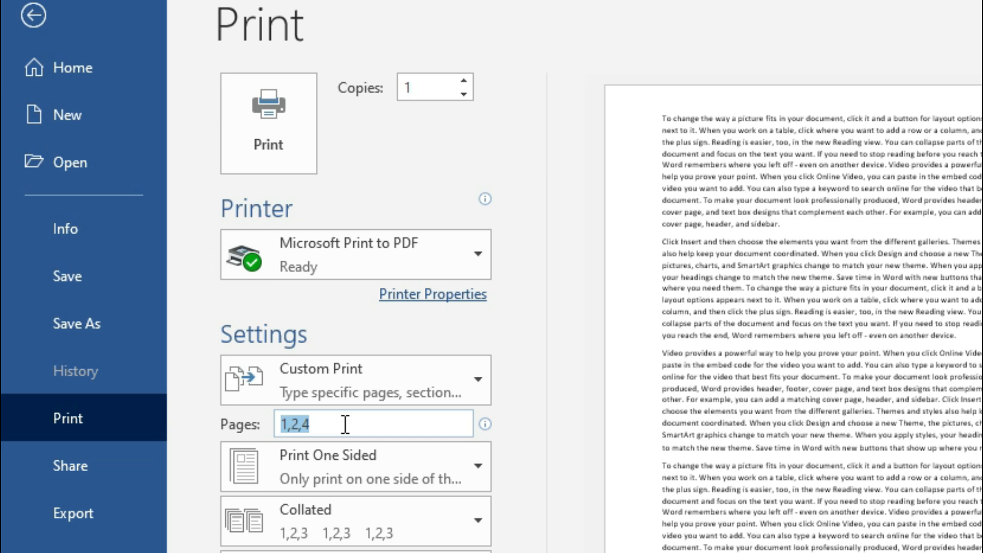
key("BackSpace")
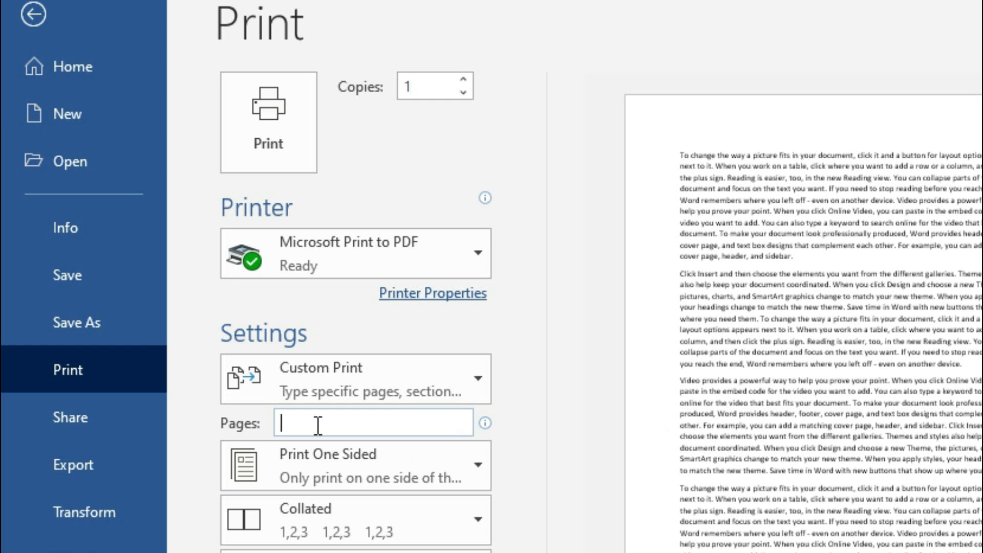
Step: Enter the page range 1-20,80-100 in the Pages box
type("1-20")
type(",80-100")
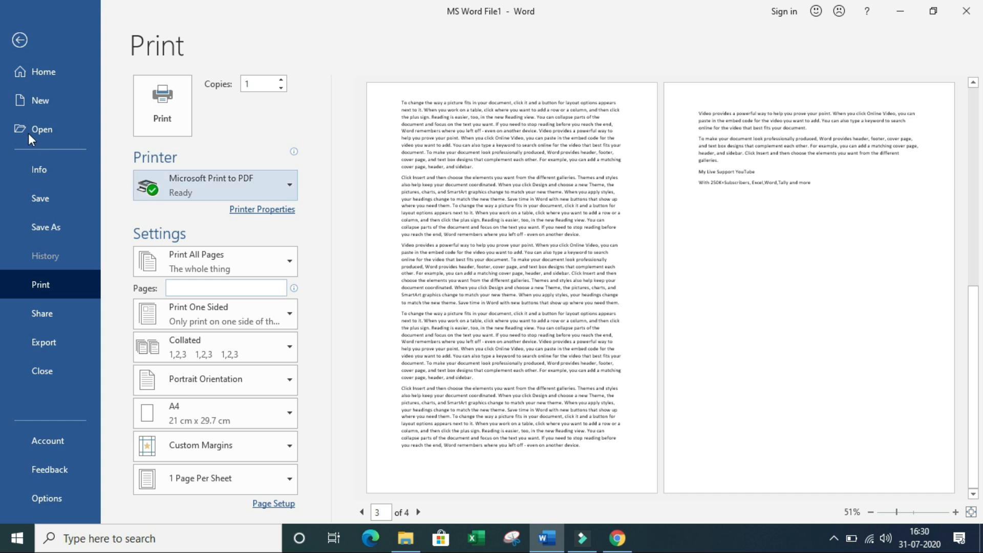
Step: Back in the document, select the page 1 paragraph from "When you click Online Video" to "need them.", then open File
left_click(24, 39)
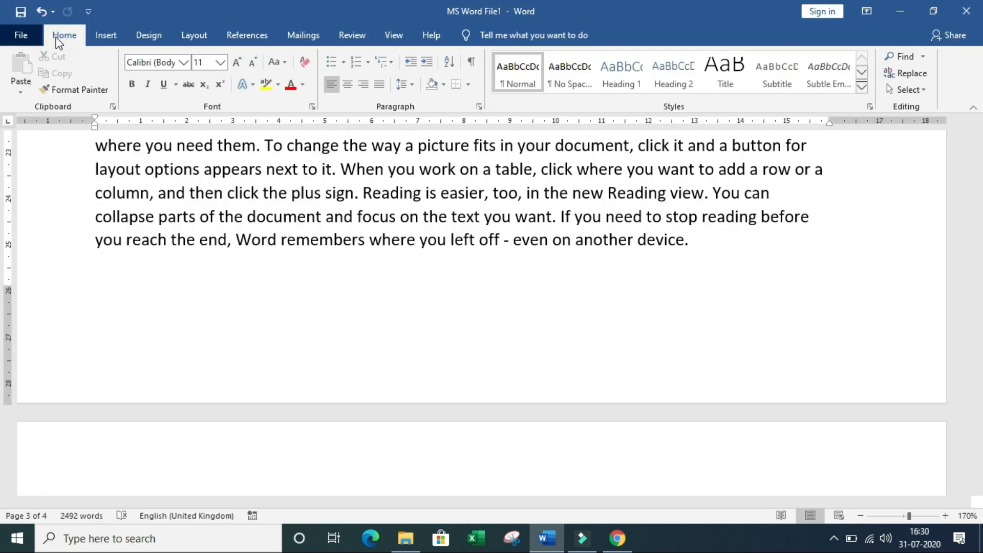
scroll(285, 262, "up", 20)
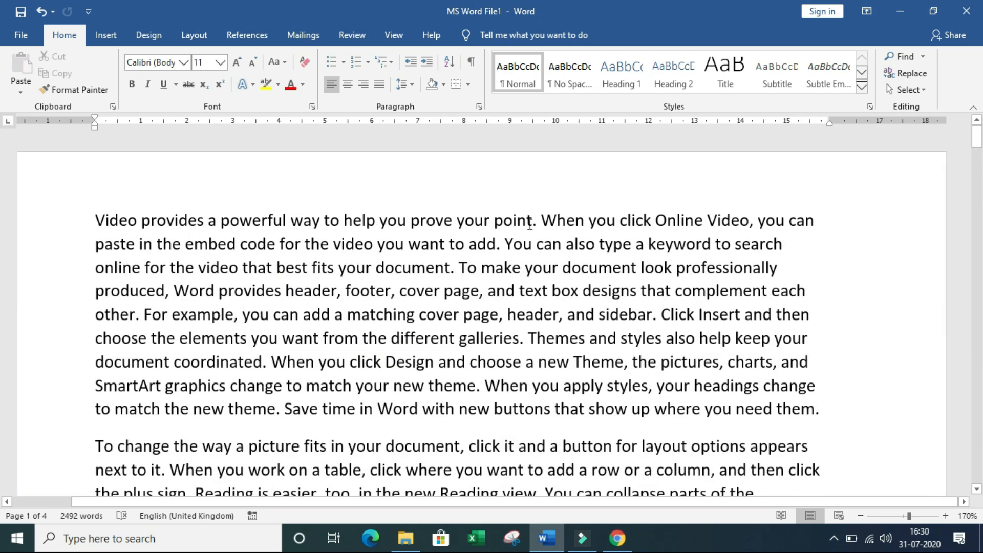
left_click_drag(540, 220, 824, 407)
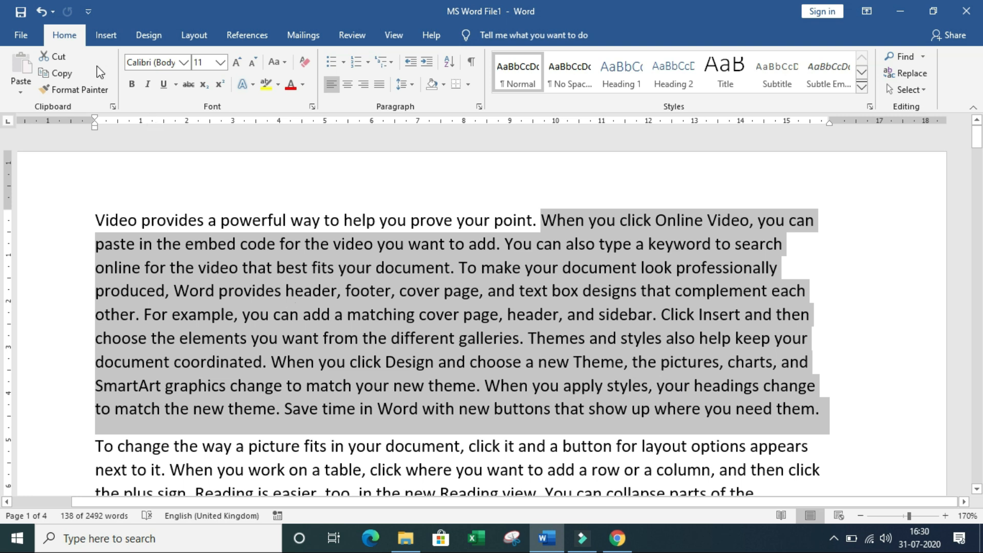
left_click(30, 35)
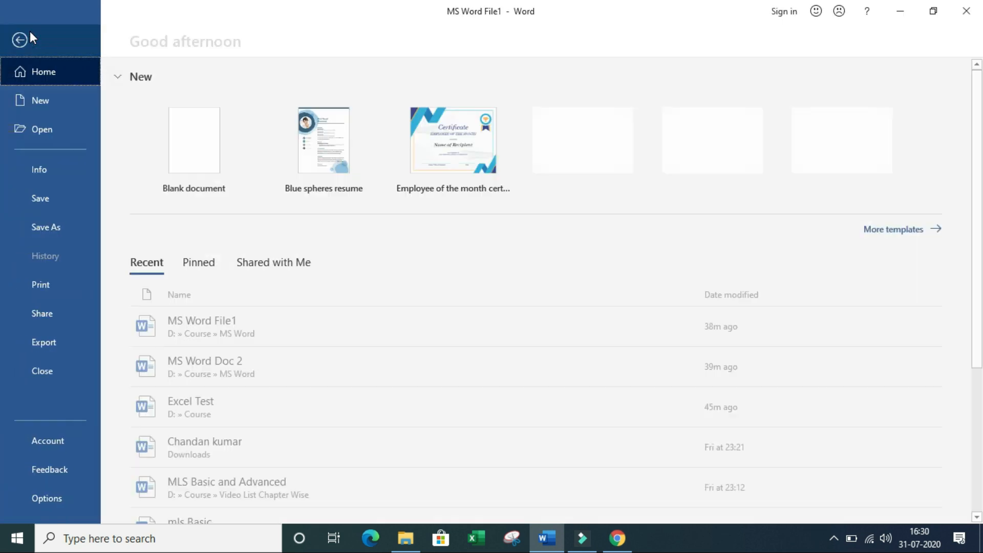
Step: Go to Print and expand the Print All Pages range list
left_click(70, 288)
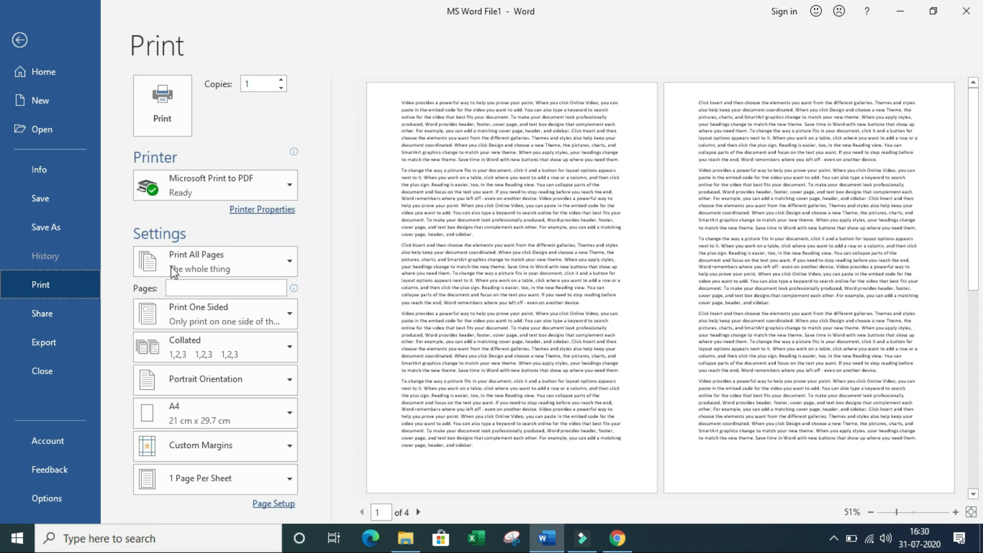
left_click(287, 261)
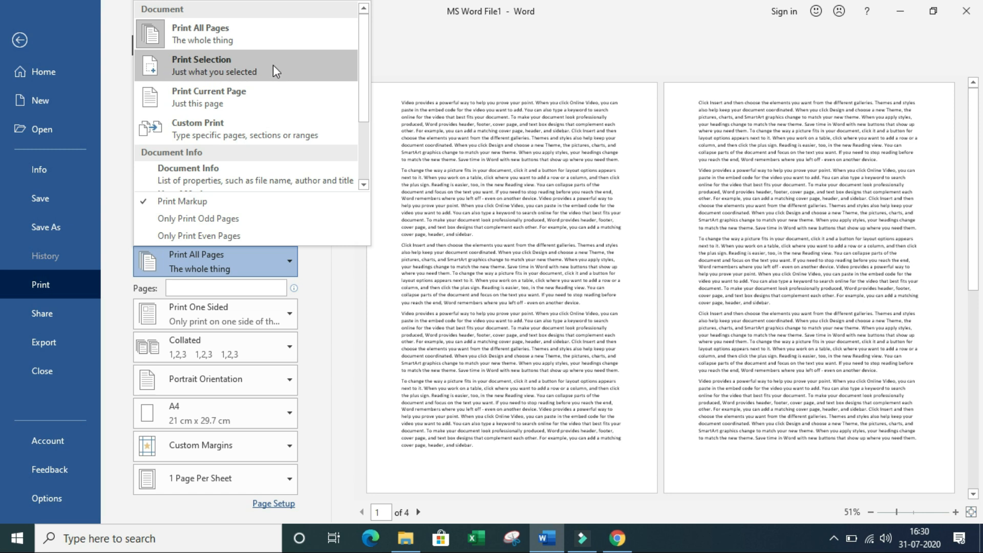
Step: Choose Print Selection and keep Microsoft Print to PDF as the printer
left_click(285, 73)
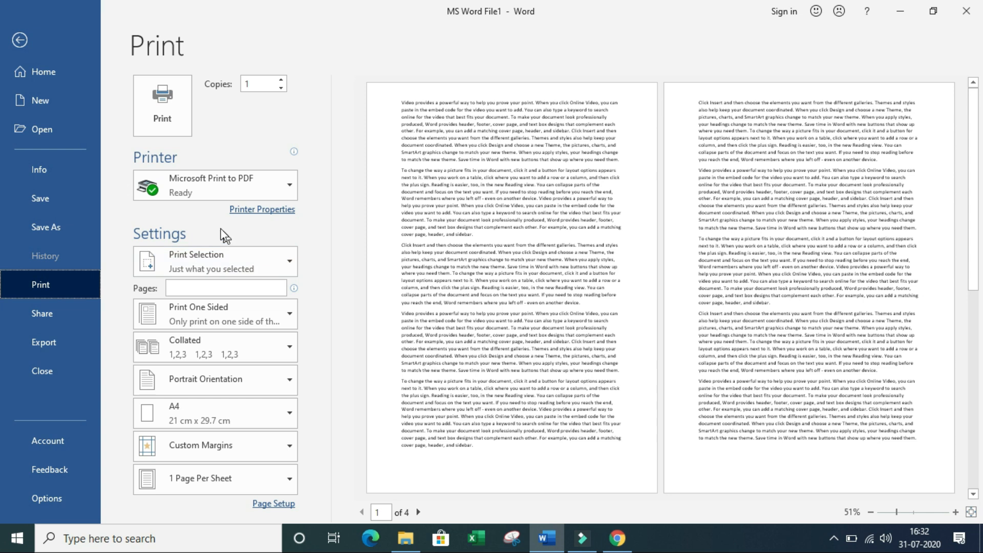
mouse_move(242, 195)
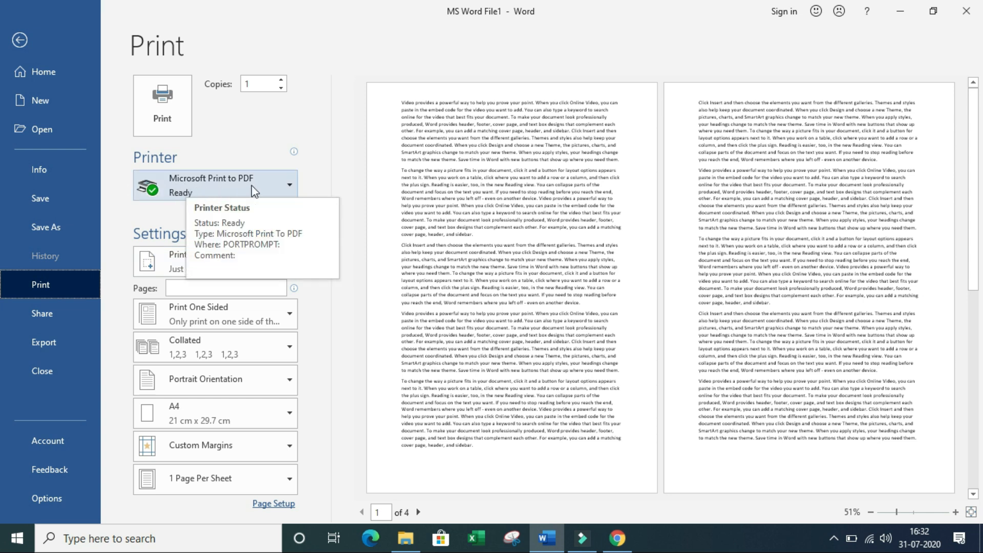
left_click(266, 189)
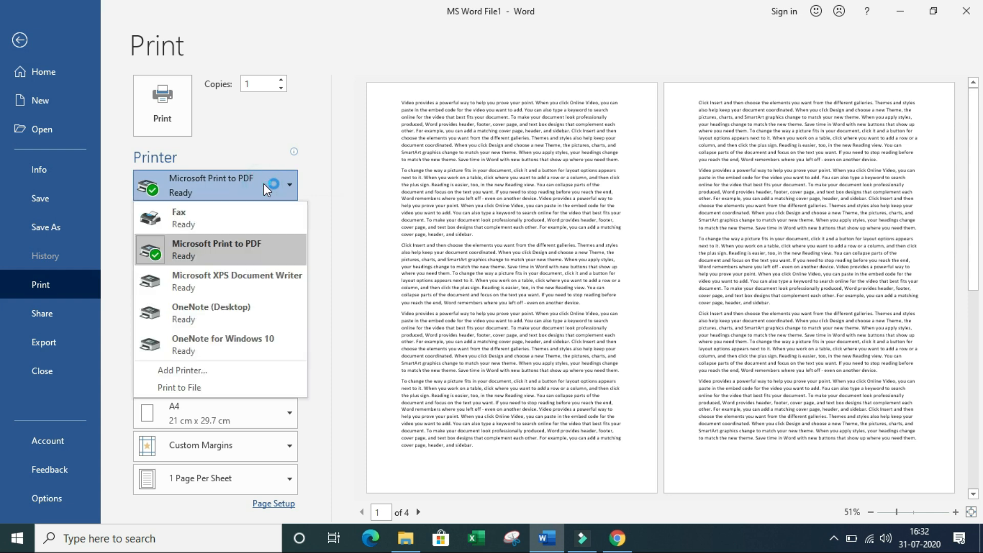
left_click(266, 189)
mouse_move(253, 191)
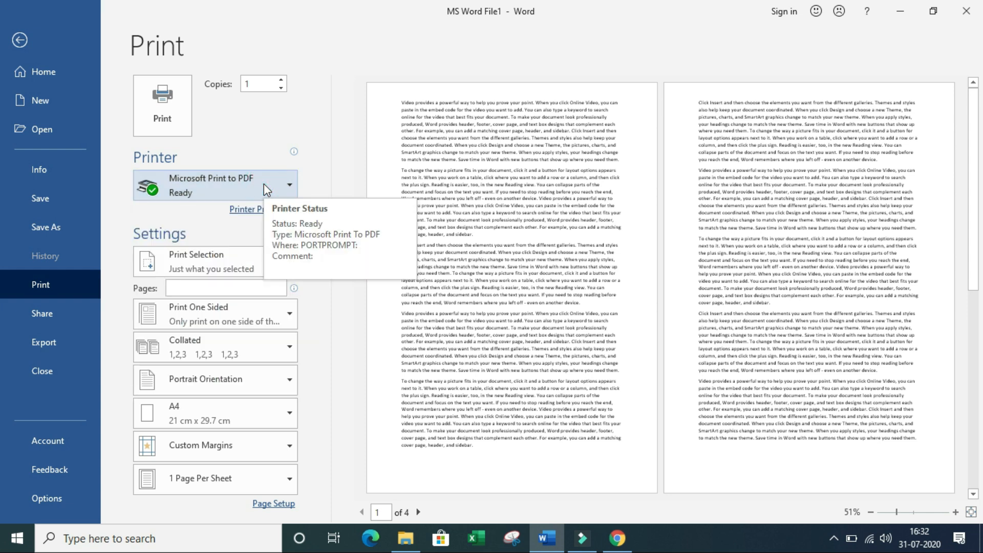
Step: Print the selection to a PDF on the Desktop under a chosen file name, then minimize Word
left_click(173, 97)
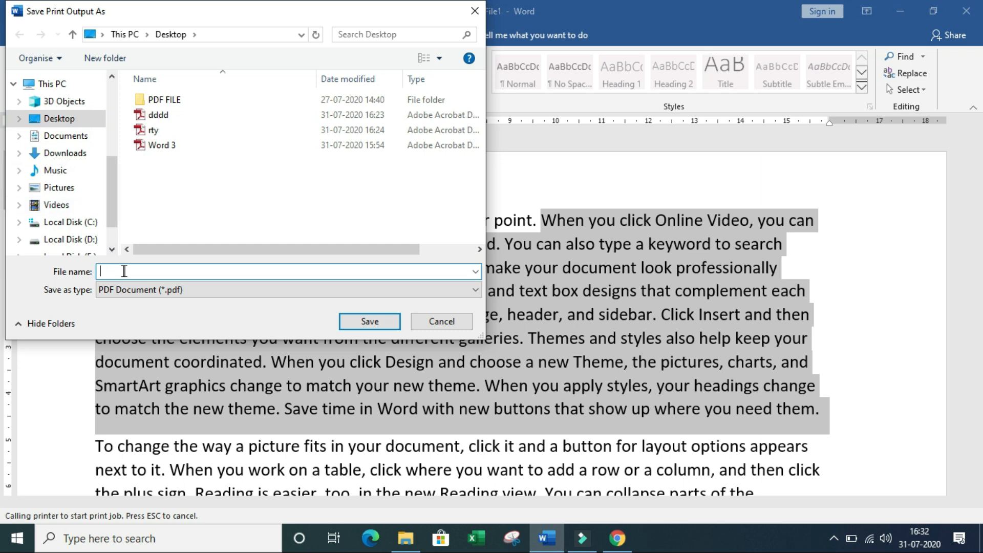
left_click(385, 323)
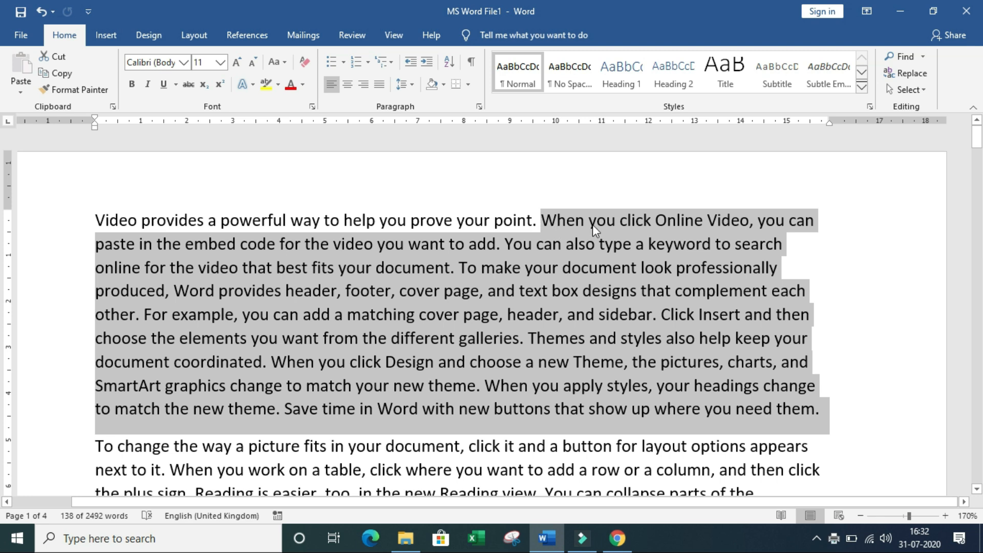
left_click(903, 15)
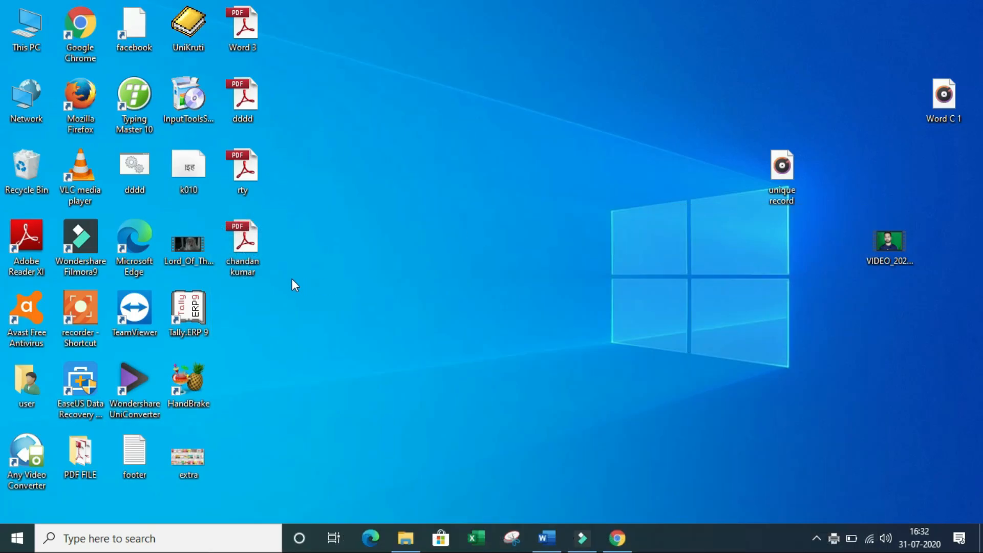
Step: Open the new PDF from the desktop, confirm it holds only the selected paragraph, then return to Word
double_click(253, 250)
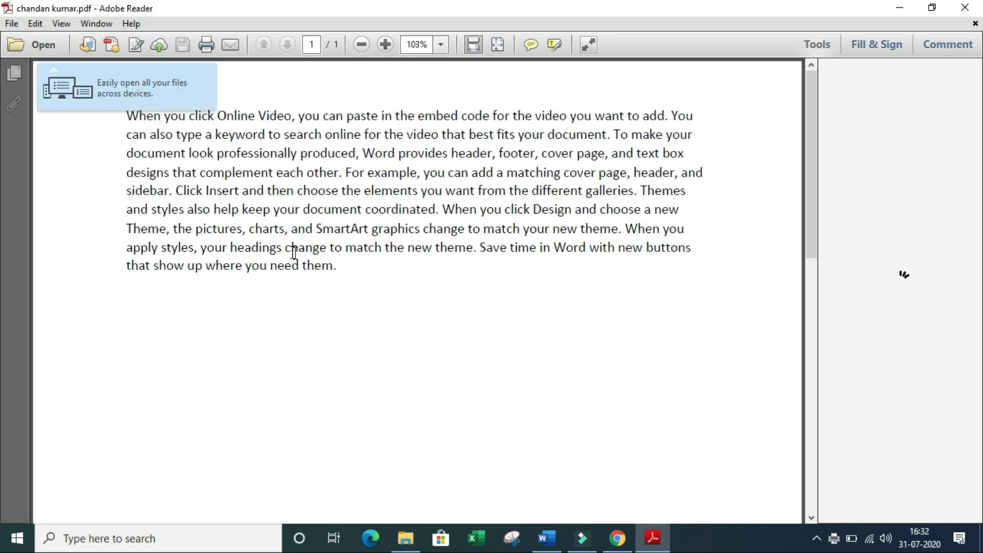
left_click_drag(350, 269, 123, 107)
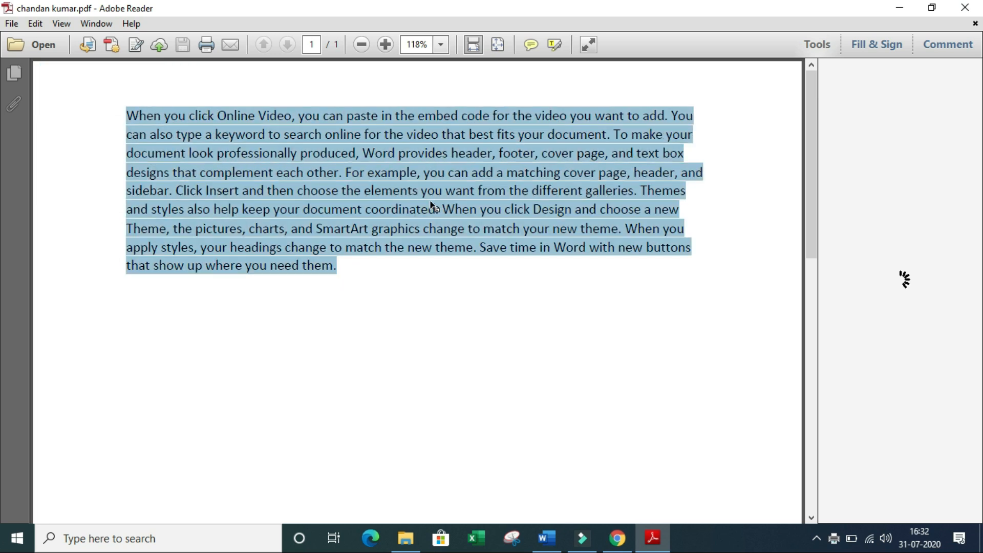
left_click(358, 277)
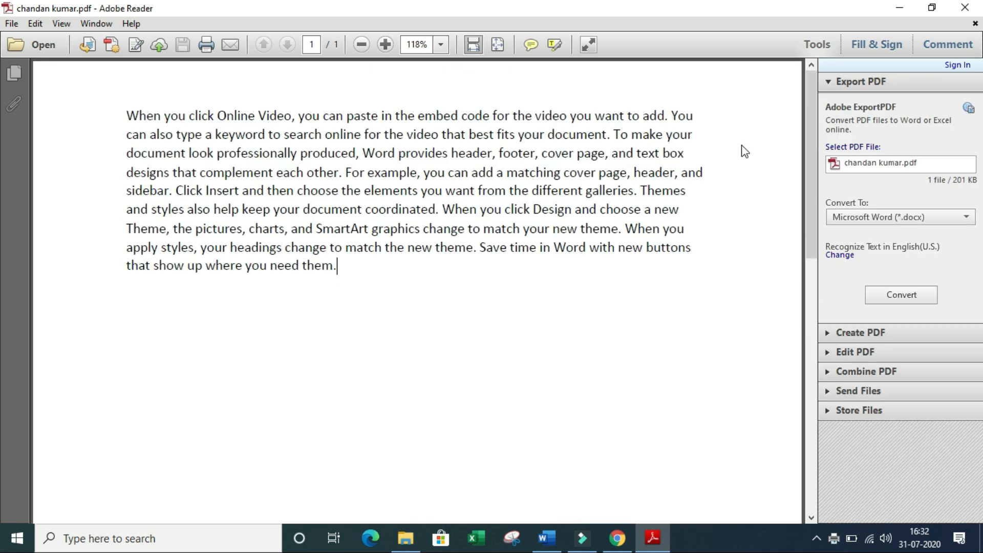
left_click(976, 7)
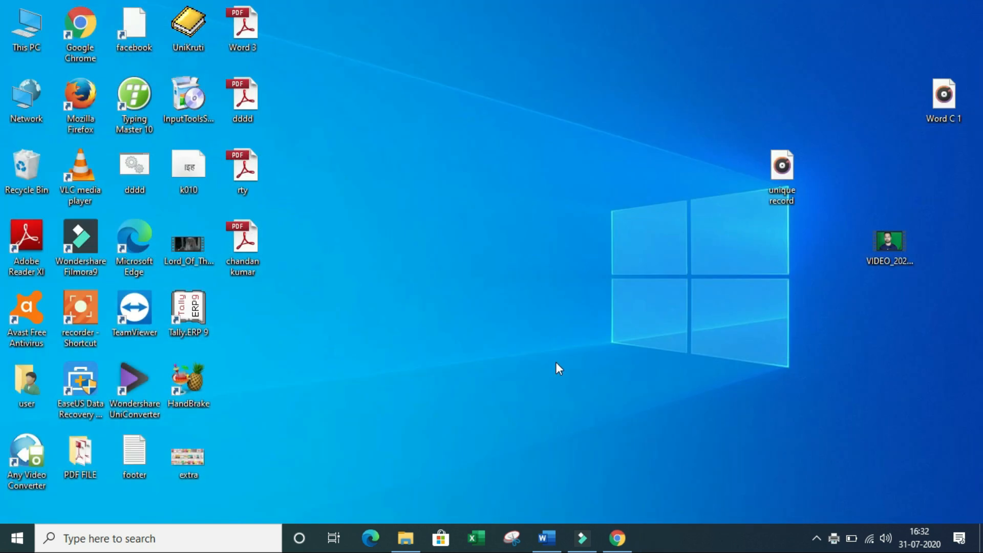
left_click(546, 538)
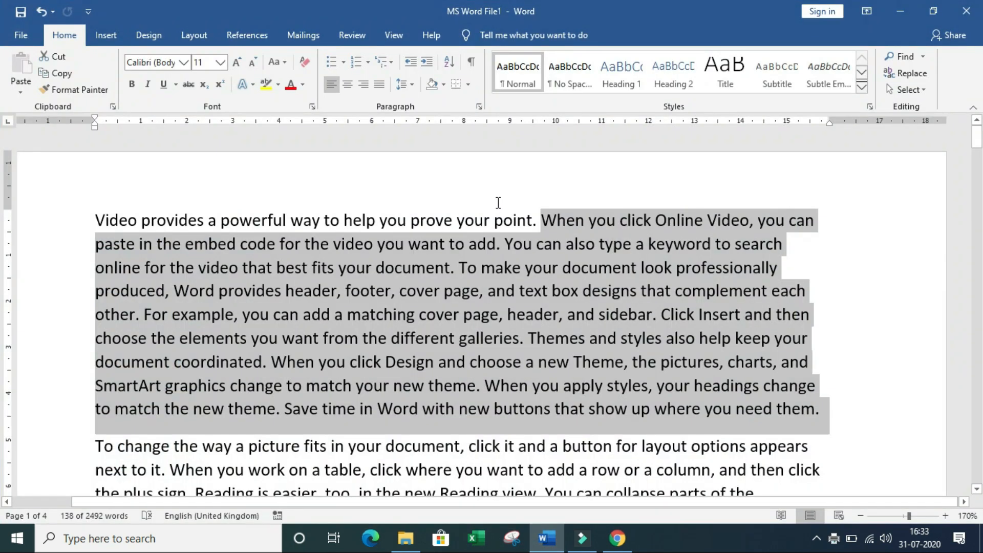
Step: Deselect the paragraph text in MS Word File1 and open the Print screen from File
left_click_drag(542, 224, 823, 414)
left_click(398, 221)
left_click_drag(85, 220, 784, 406)
left_click(413, 267)
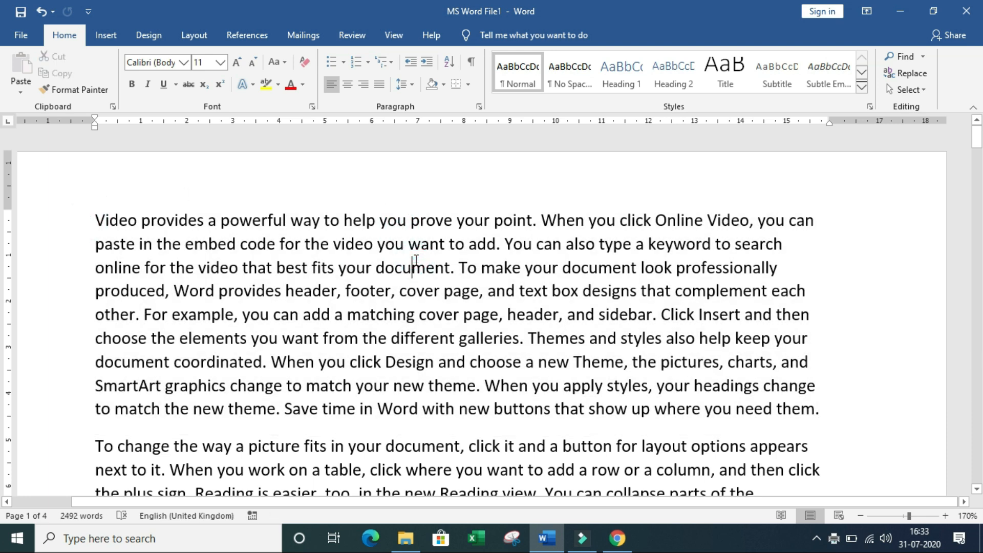
left_click(18, 36)
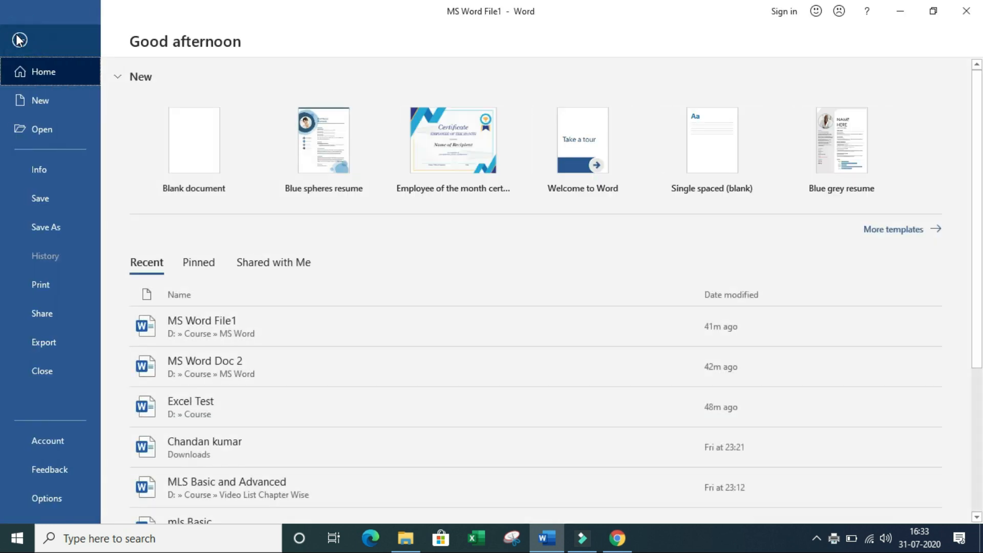
left_click(65, 286)
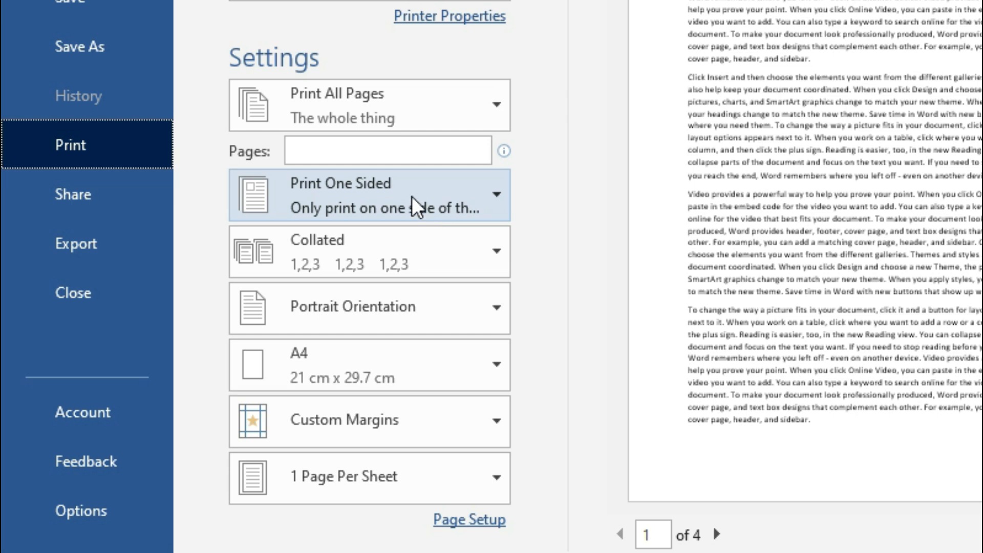
left_click(459, 189)
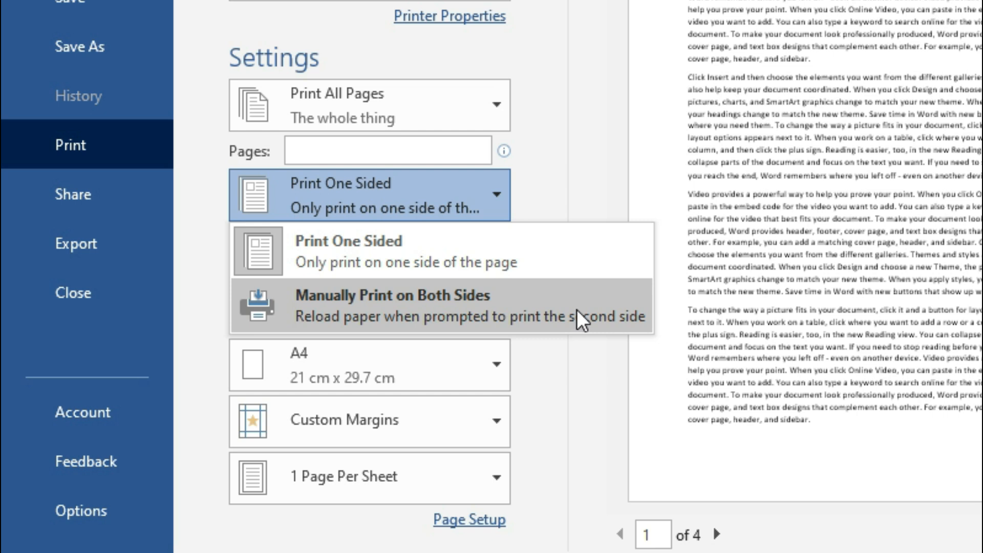
left_click(572, 185)
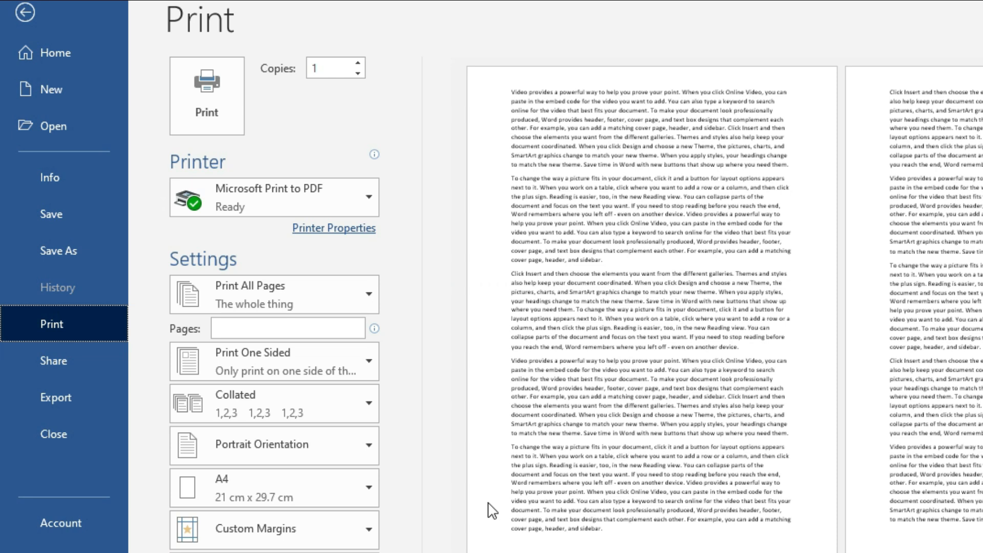
Step: Change the Copies value to 3
double_click(337, 69)
type("3")
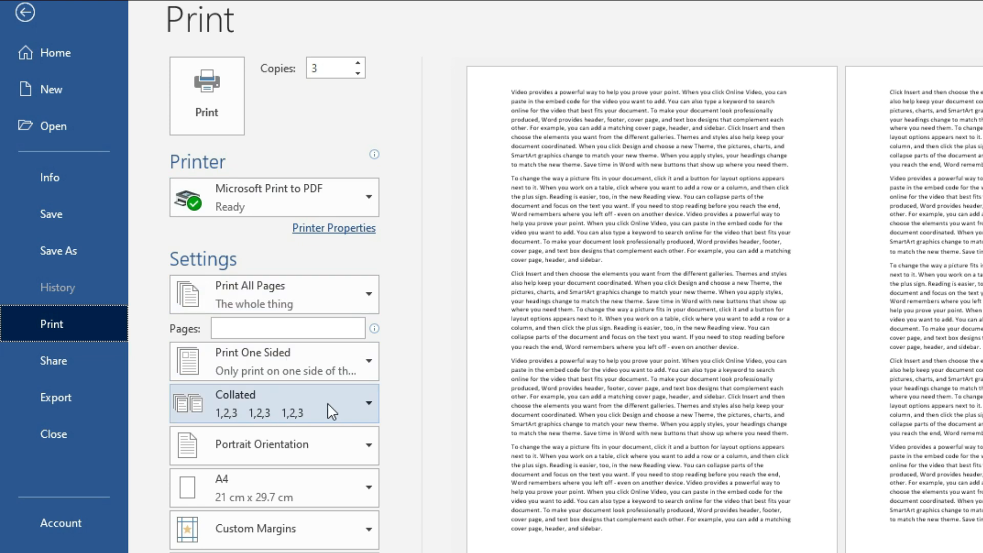
Step: Set collation to Collated after trying Uncollated, and lower the copies from 3 to 1
left_click(372, 404)
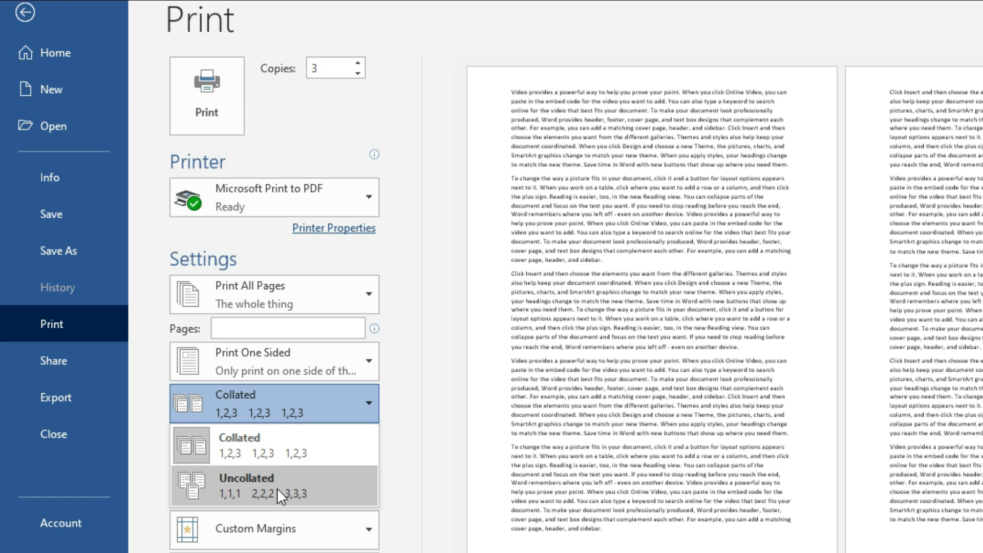
left_click(336, 485)
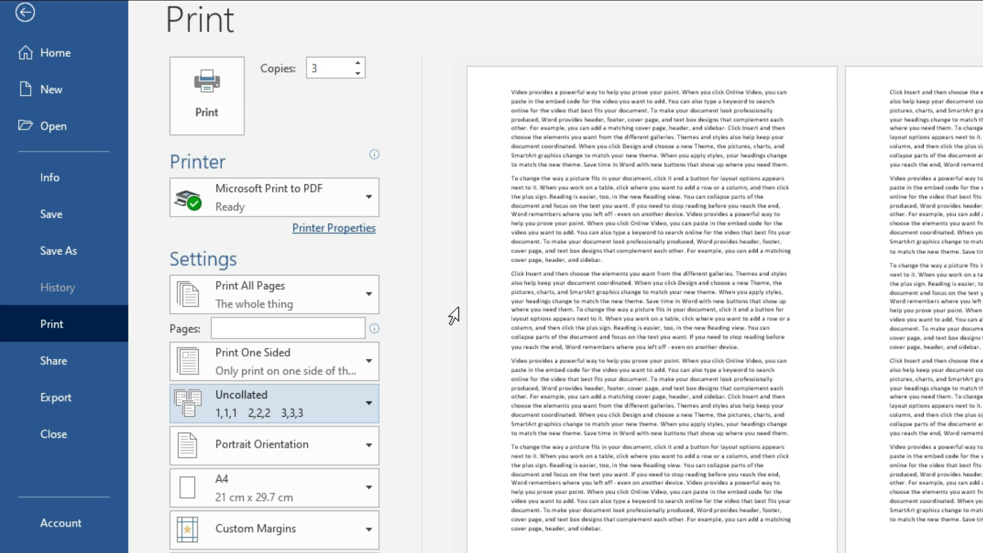
left_click(312, 407)
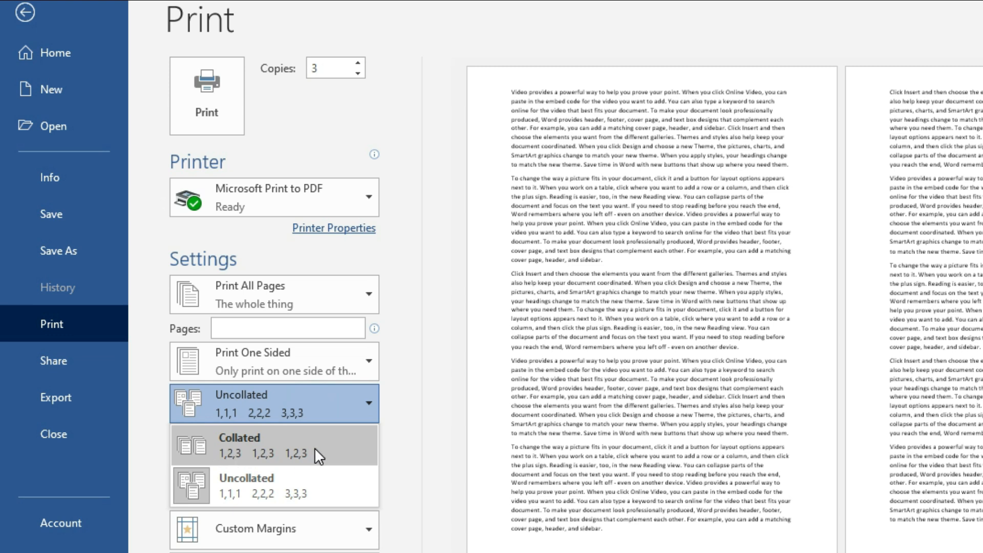
left_click(324, 454)
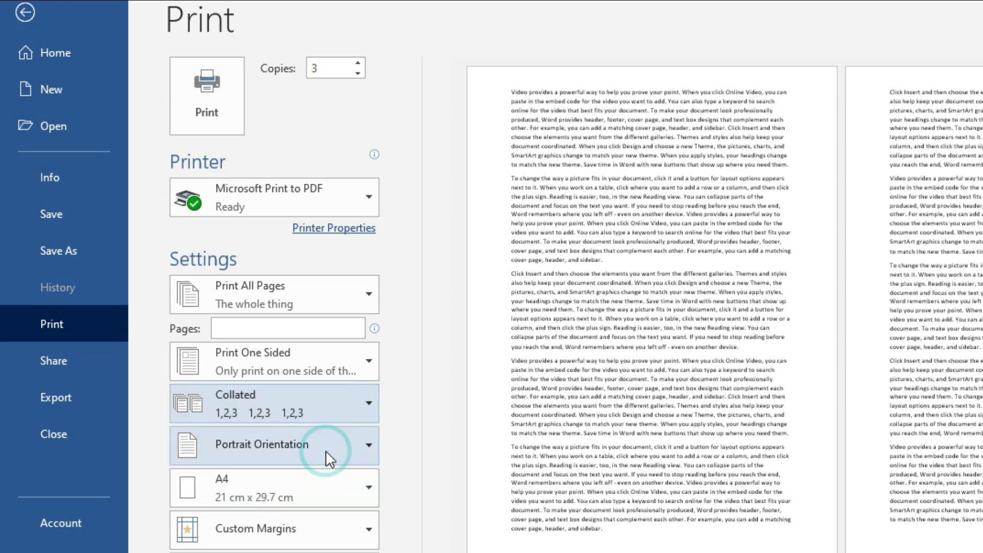
double_click(325, 68)
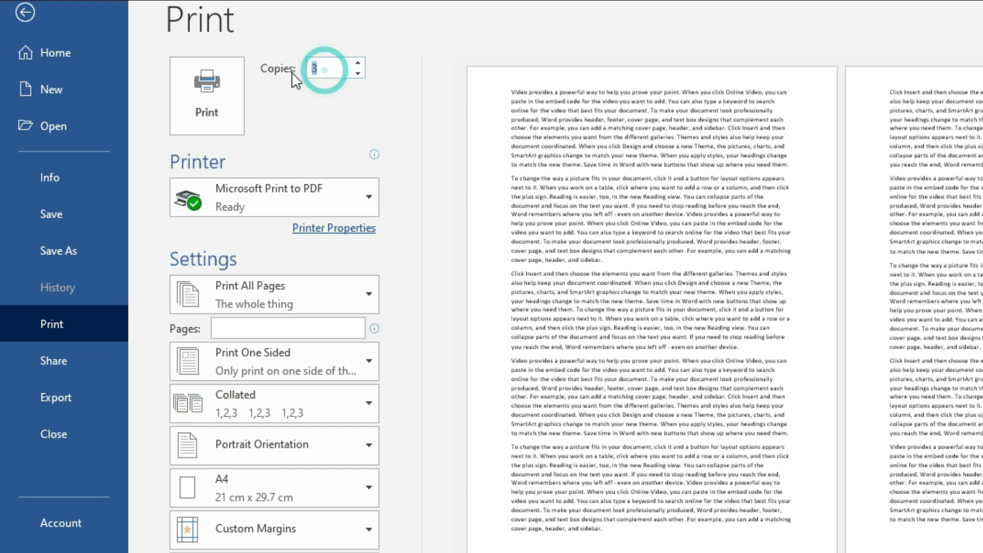
type("1")
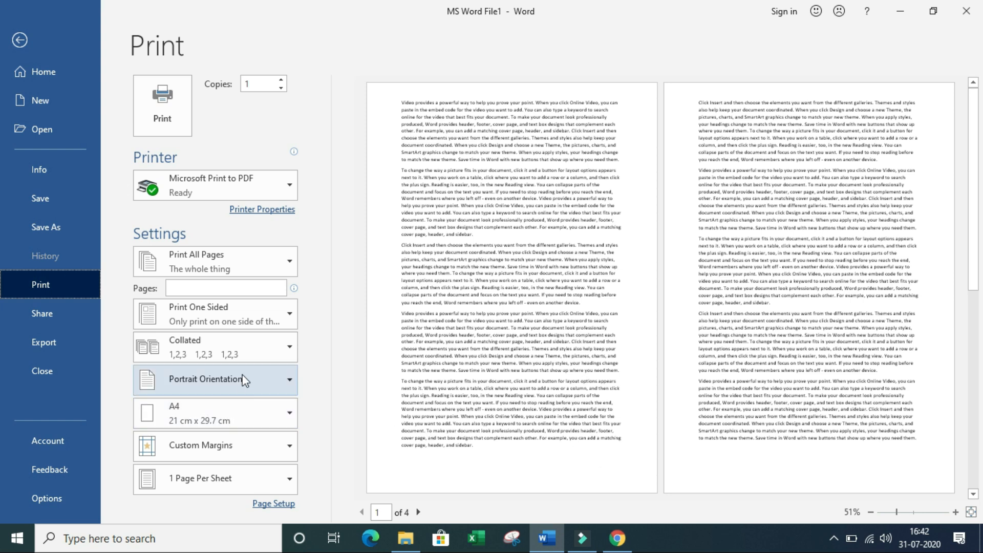
Step: Choose Landscape Orientation and zoom in on the sideways print preview
left_click(271, 385)
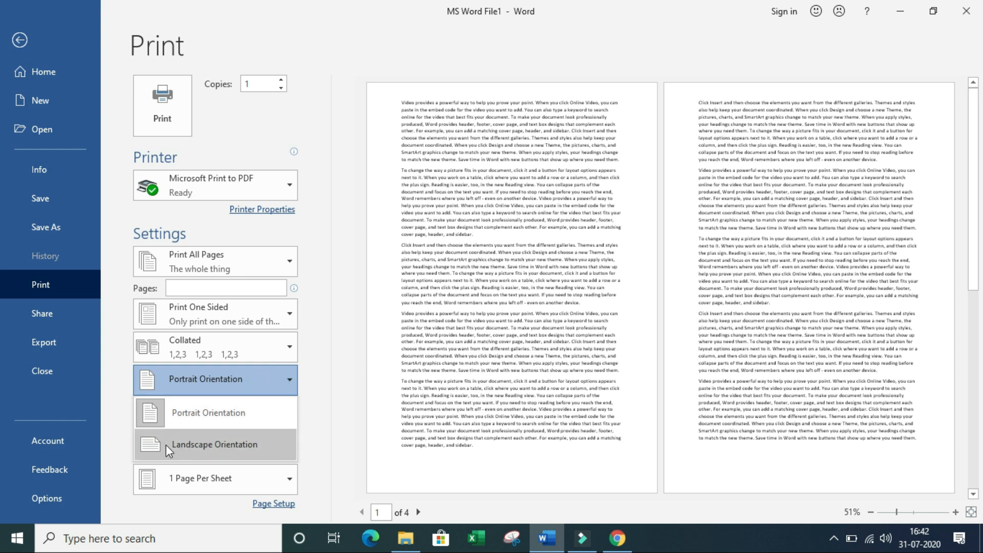
left_click(272, 453)
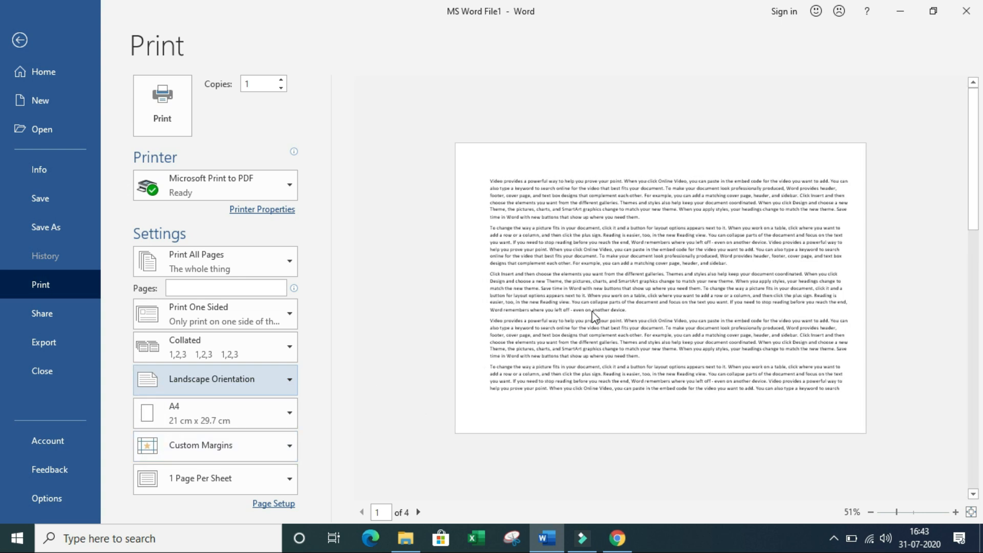
left_click(956, 512)
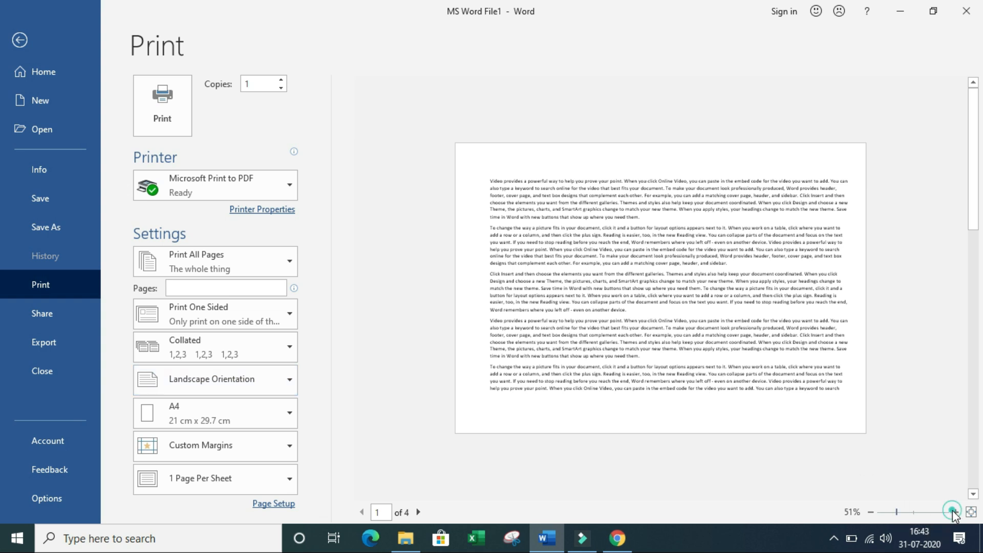
left_click(955, 512)
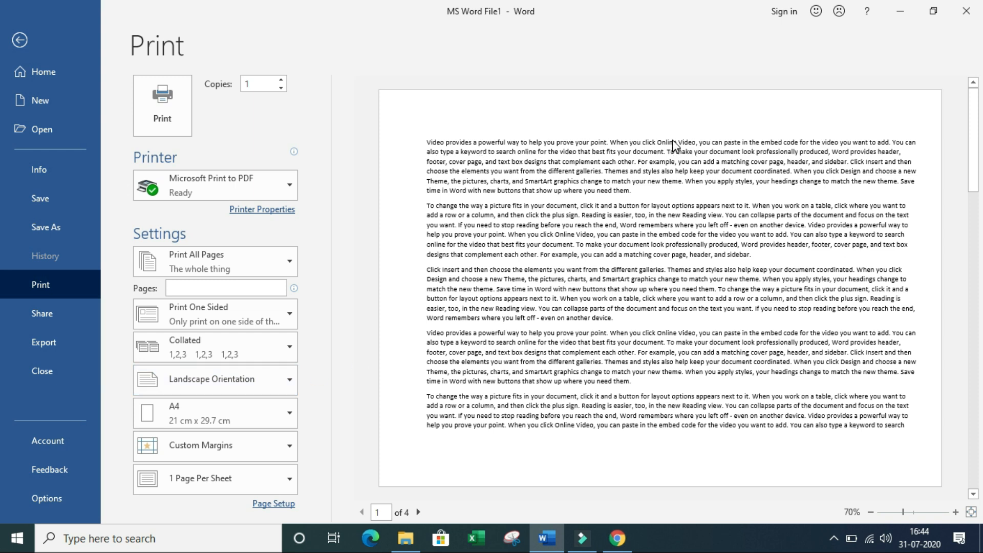
Step: Return the print orientation to Portrait Orientation after briefly trying Landscape again
left_click(256, 387)
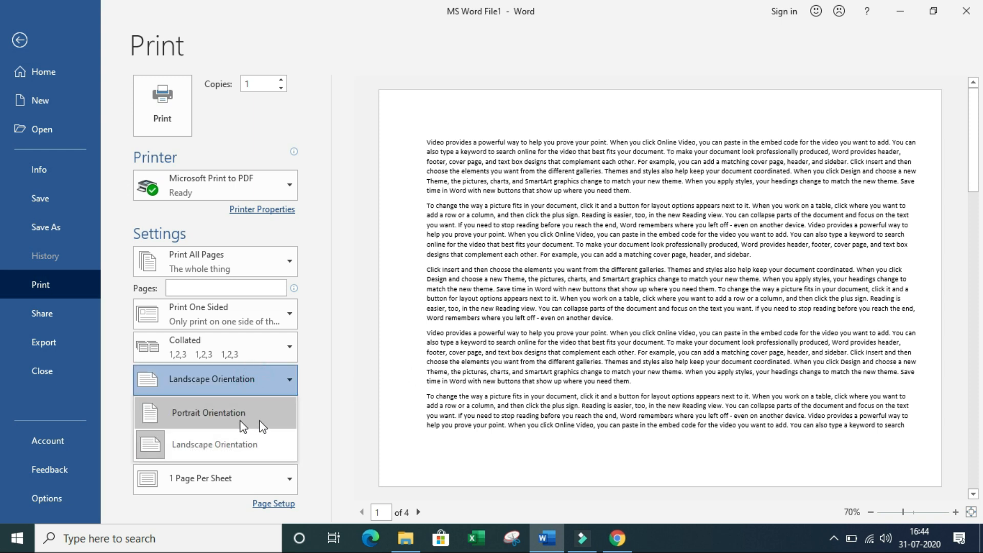
left_click(270, 424)
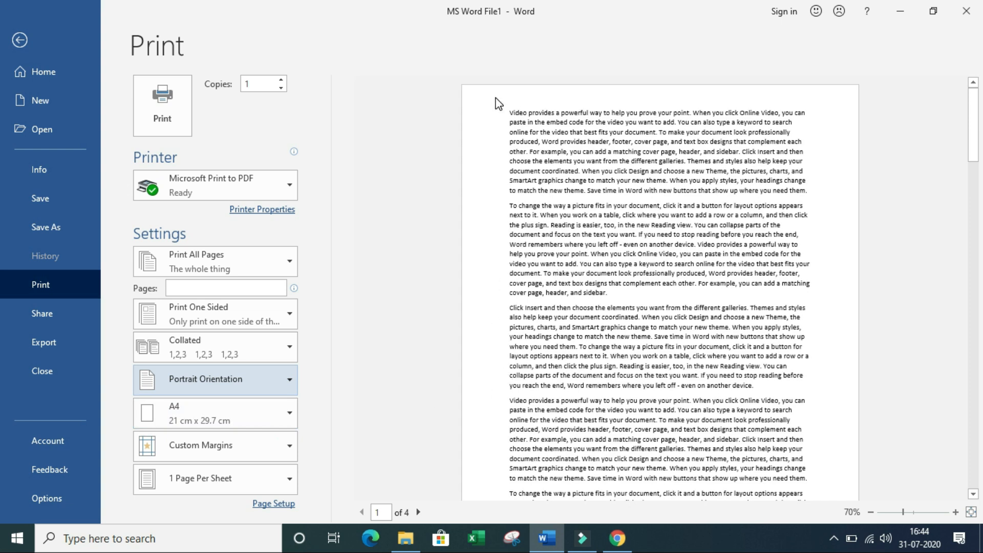
left_click(439, 84)
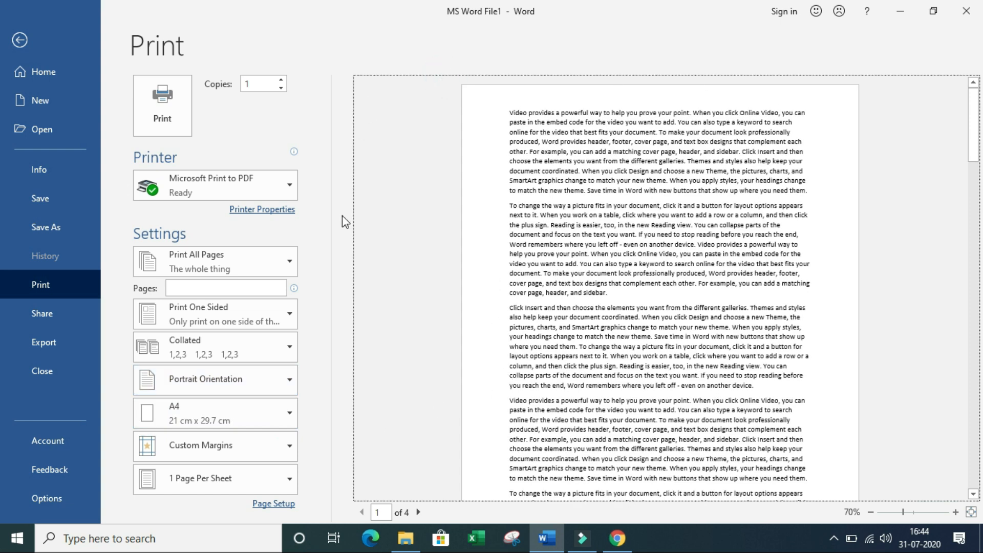
left_click(263, 389)
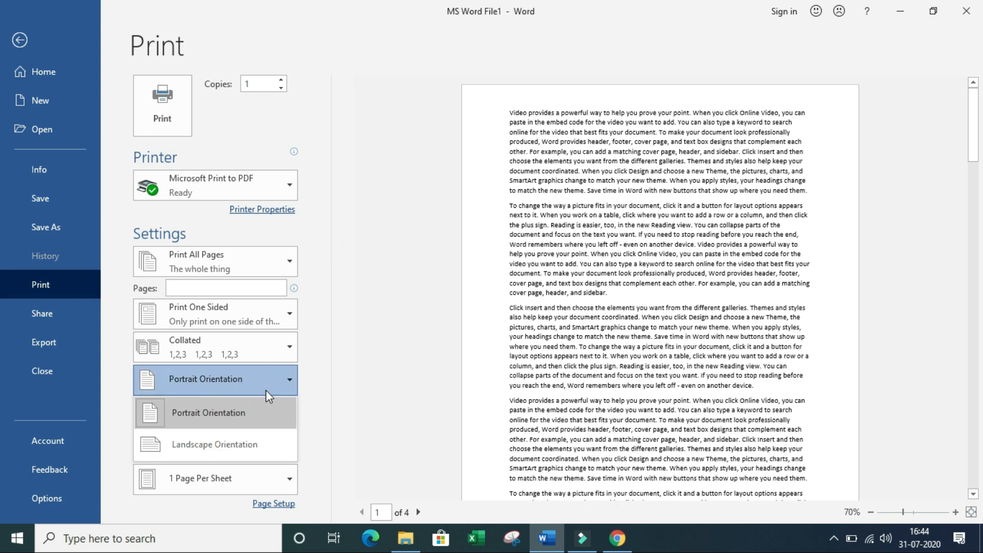
left_click(265, 445)
left_click(252, 383)
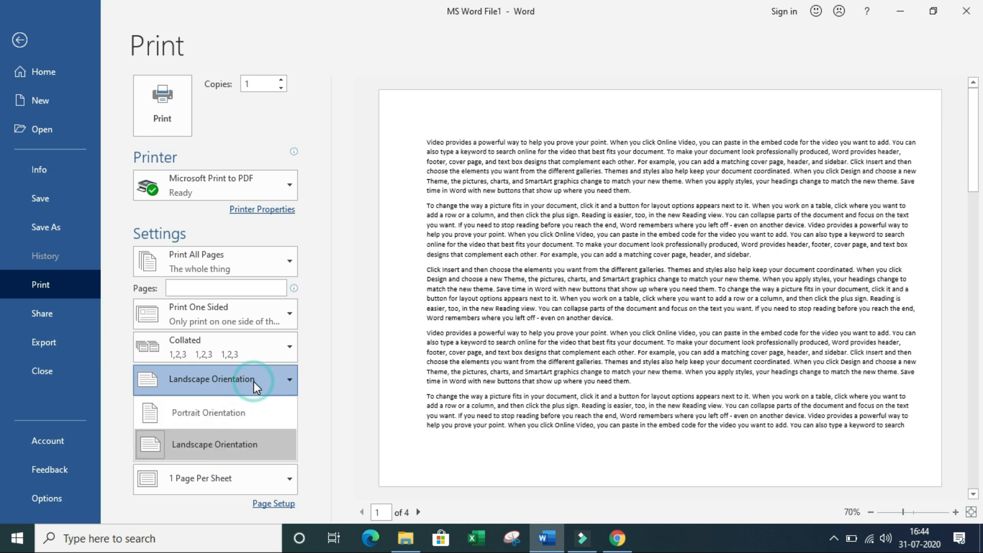
left_click(236, 415)
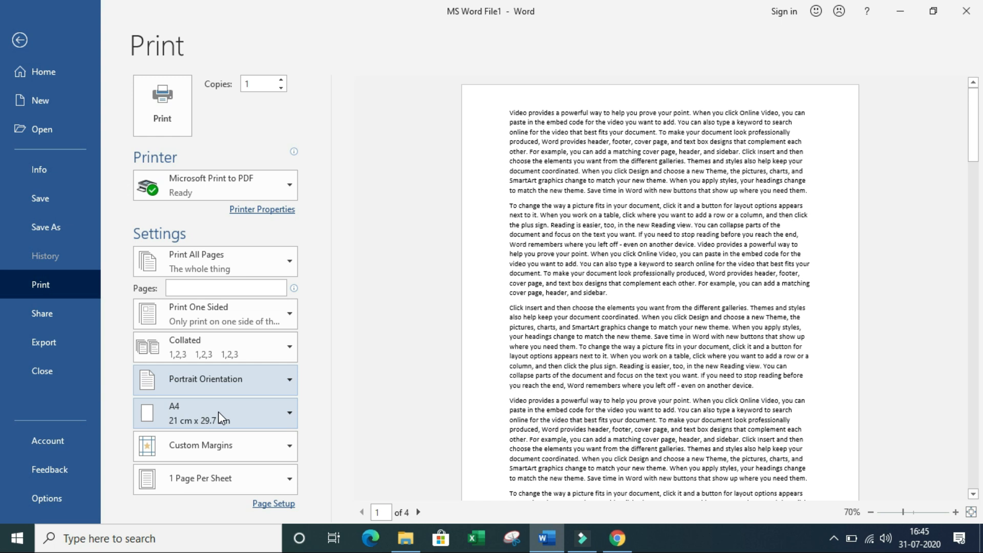
left_click(221, 417)
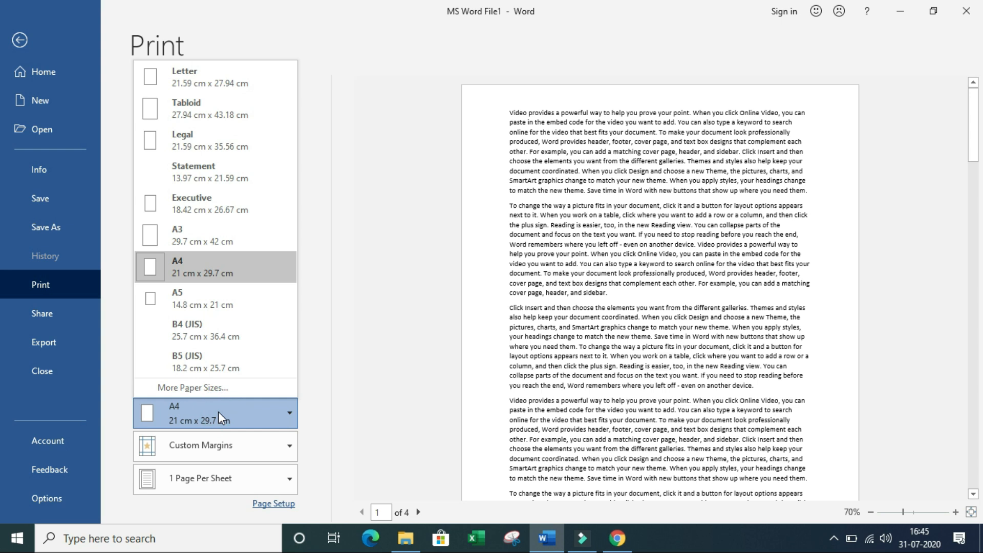
Step: Keep A4 (21 cm x 29.7 cm) as the paper size after browsing the other sizes
left_click(207, 268)
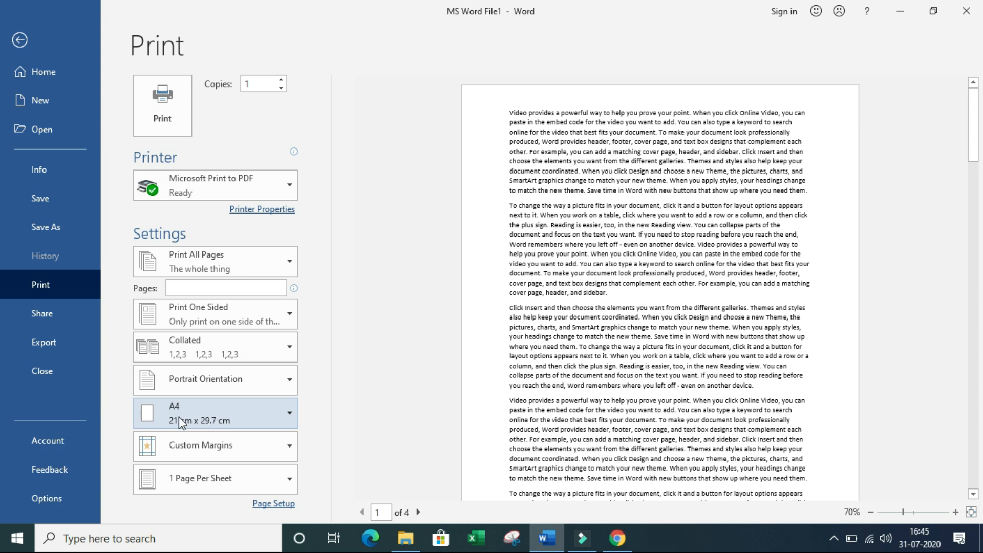
left_click(259, 418)
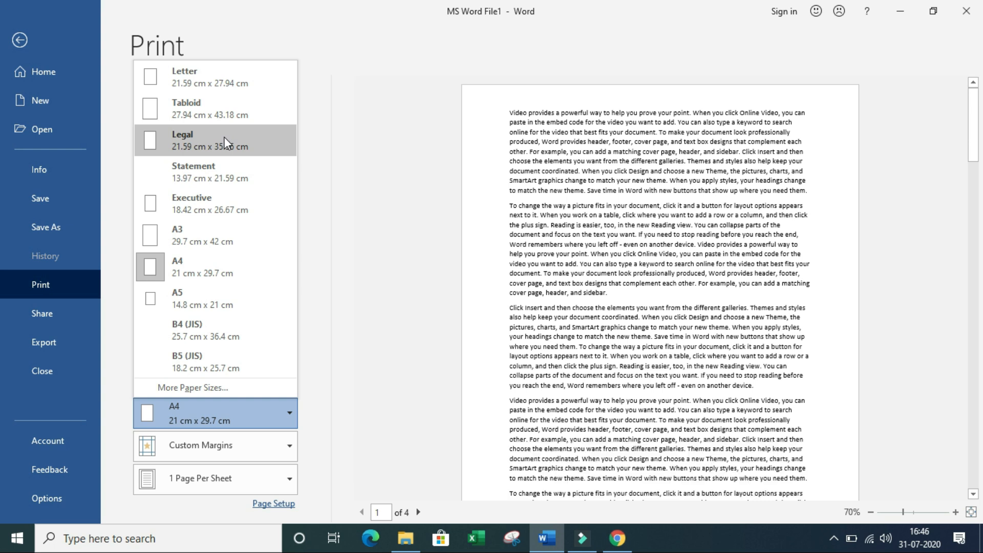
key("Escape")
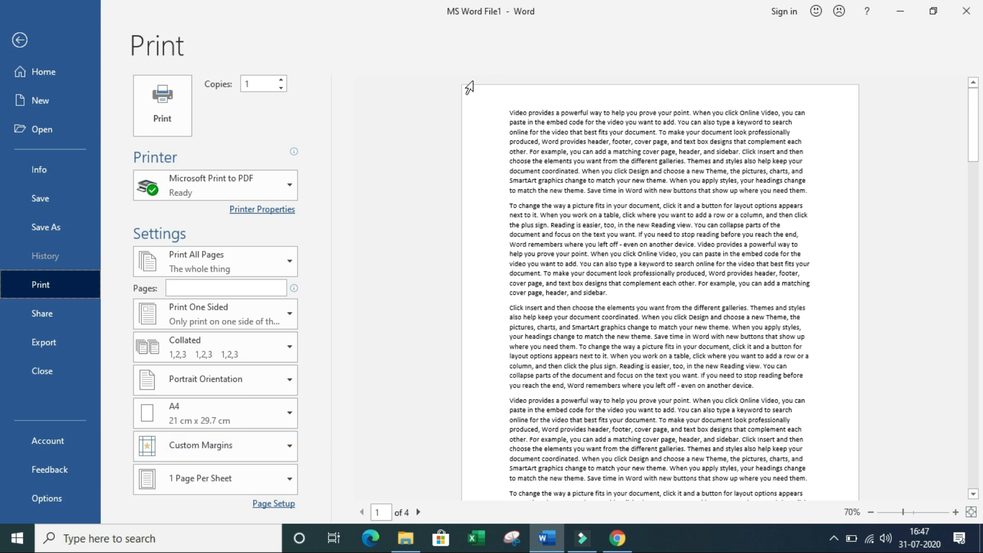
Step: Scroll through the 4 preview pages, return to page 1, and exit to the editing view
left_click(456, 85)
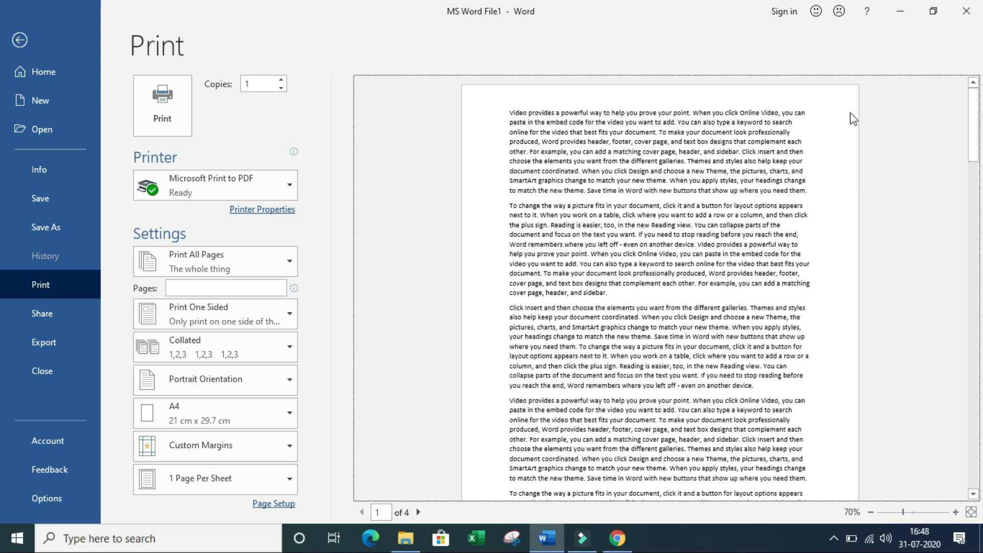
left_click_drag(979, 135, 978, 487)
left_click_drag(977, 482, 977, 486)
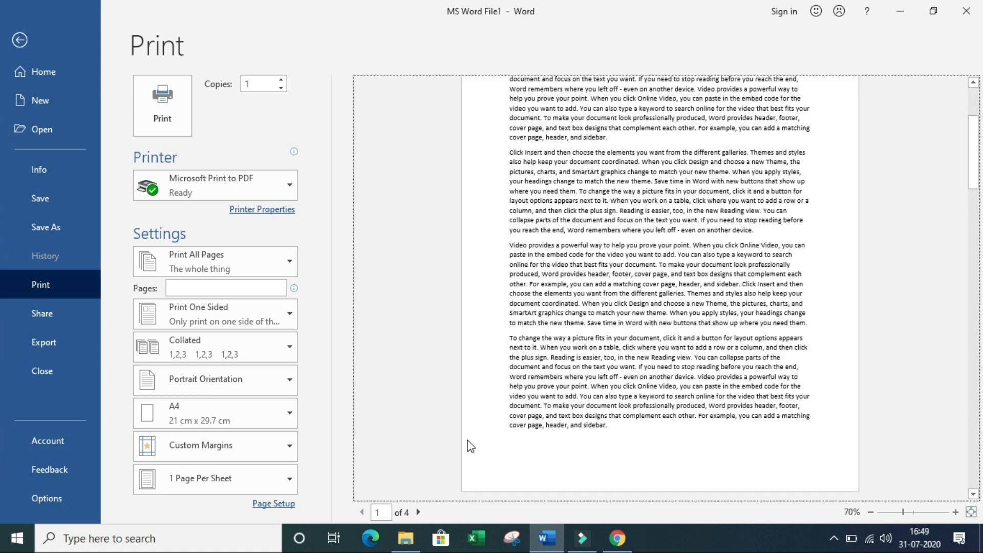
left_click(853, 436)
scroll(542, 435, "up", 3)
scroll(608, 426, "down", 3)
left_click(479, 449)
scroll(608, 352, "up", 3)
scroll(608, 353, "up", 1)
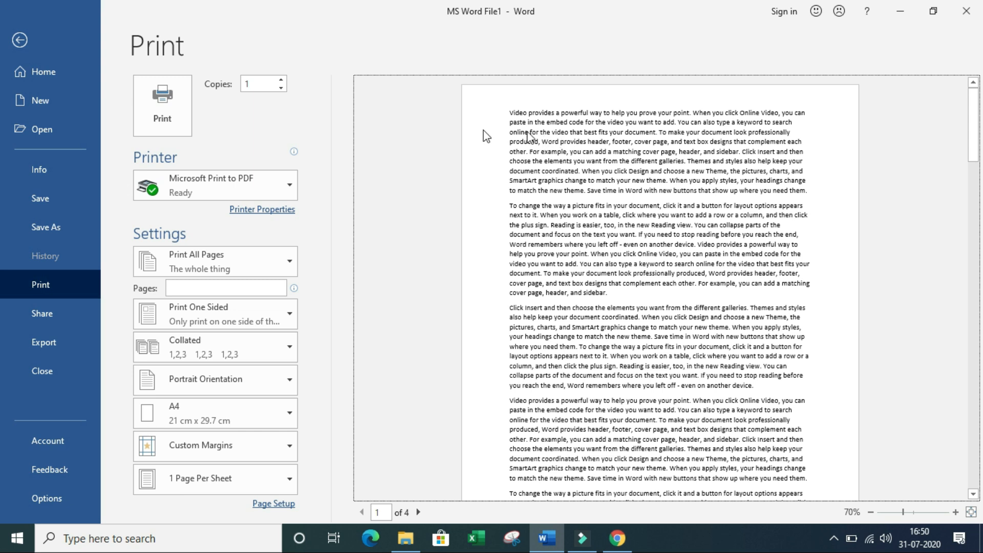
left_click(56, 39)
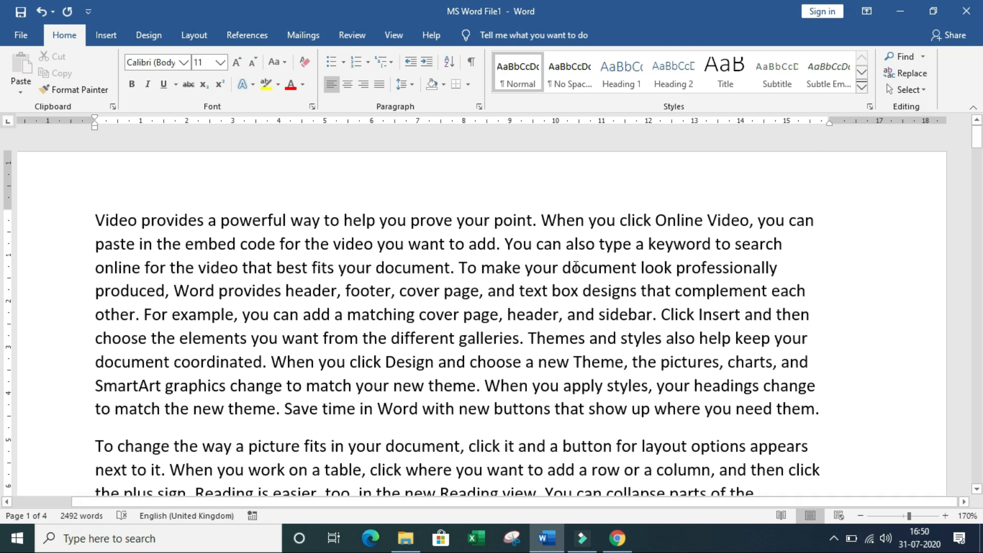
Step: Ctrl-scroll the wheel down to drop the zoom from 170% to 90%
scroll(576, 266, "down", 8, "ctrl")
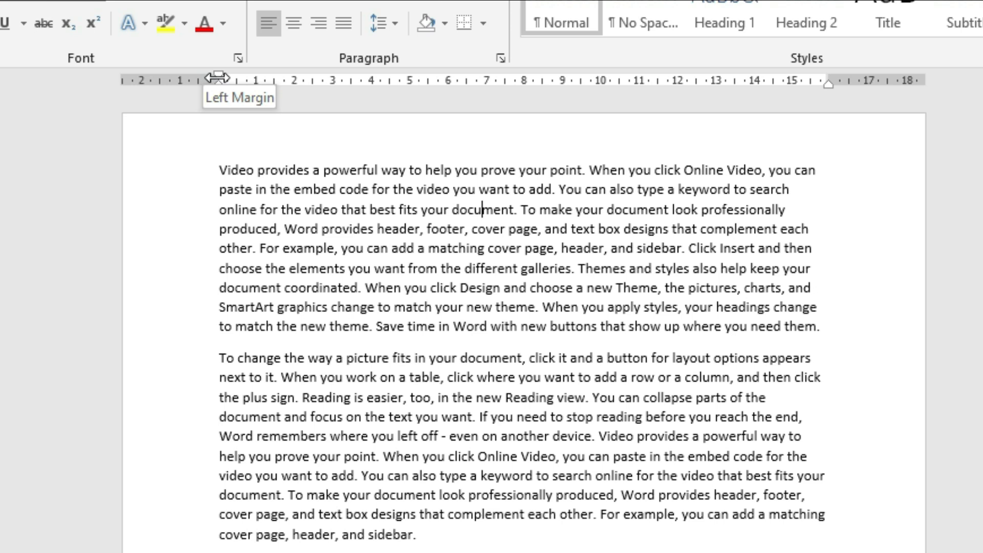
Step: Shift the ruler's left margin marker in and back, then pull the right margin to about 14.5 cm
left_click_drag(218, 78, 218, 78)
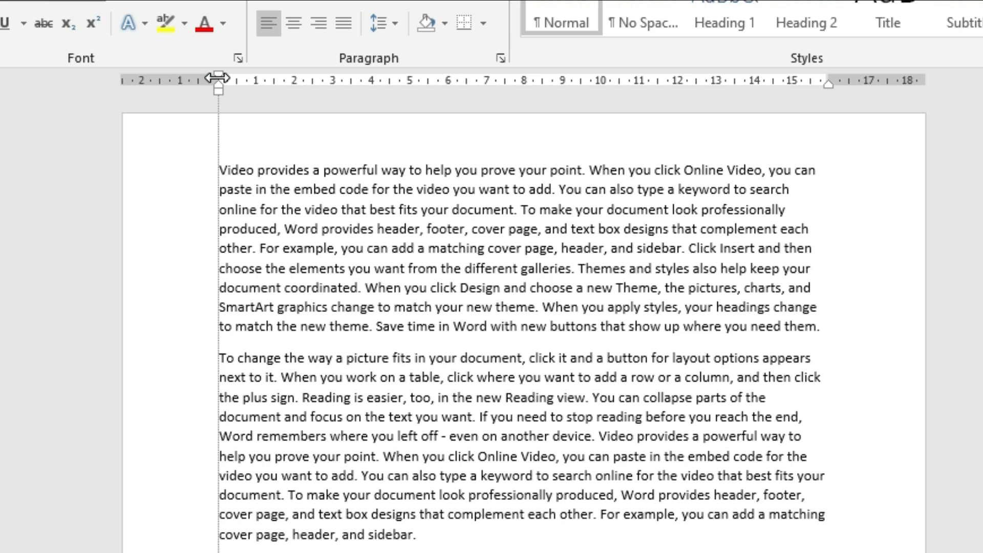
left_click_drag(218, 78, 302, 83)
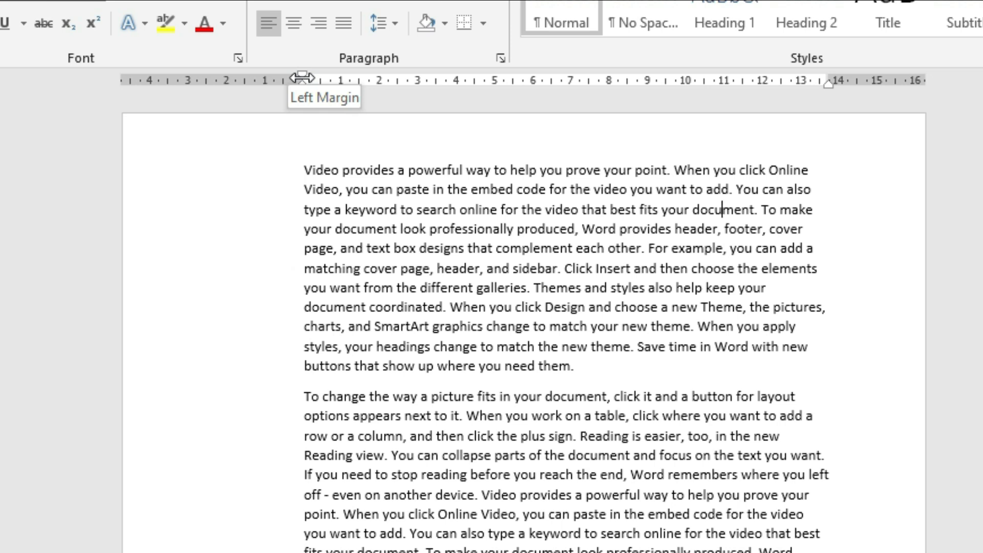
mouse_move(302, 78)
left_mouse_down()
mouse_move(162, 89)
mouse_move(173, 90)
left_mouse_up()
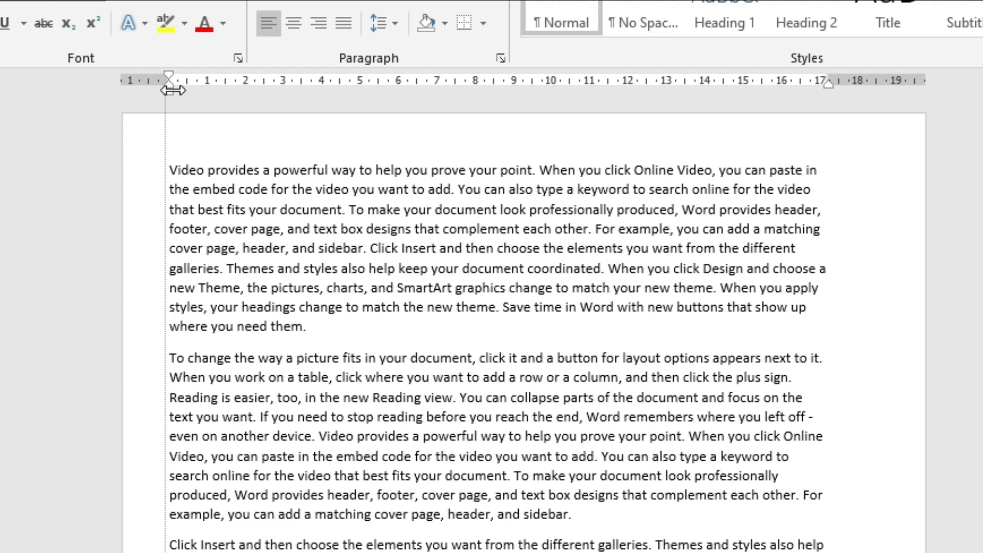
left_click_drag(172, 90, 172, 90)
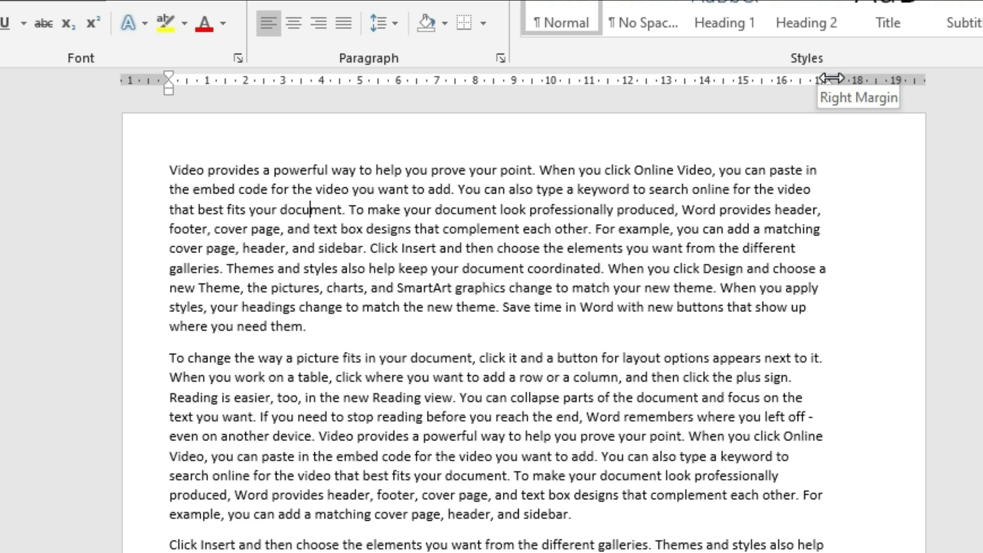
mouse_move(830, 79)
left_mouse_down()
mouse_move(908, 79)
mouse_move(709, 91)
left_mouse_up()
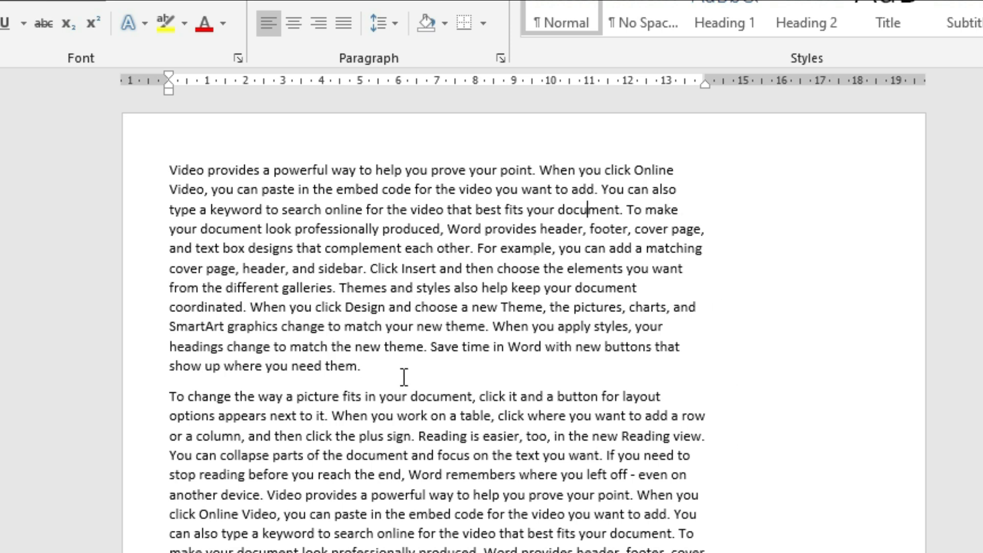
scroll(404, 384, "down", 15)
scroll(404, 394, "down", 2)
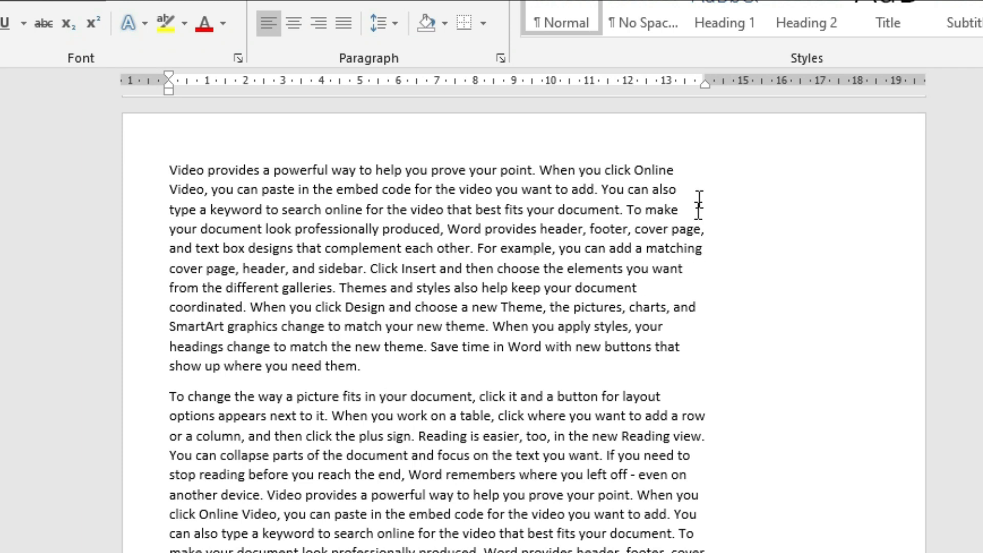
left_click(612, 352)
left_click(282, 172)
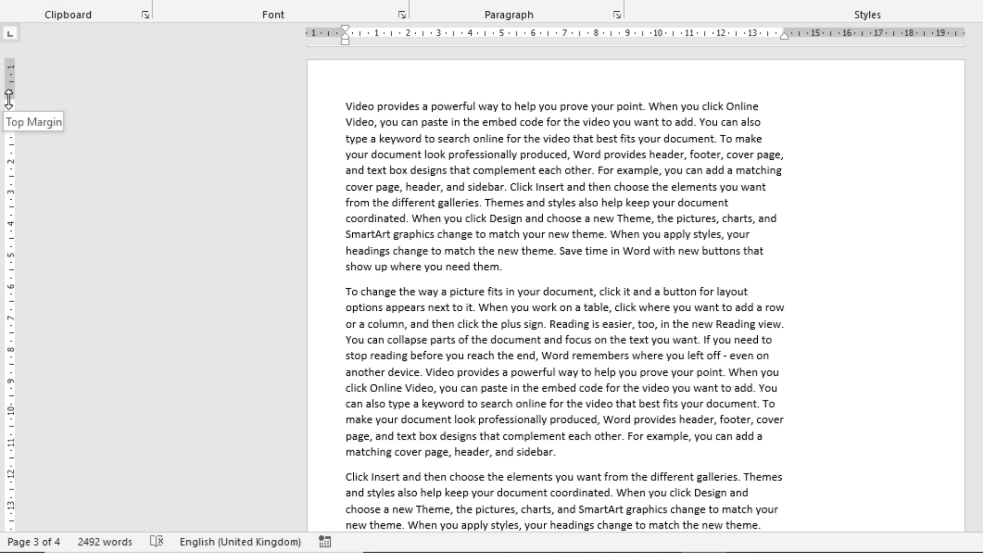
Step: Drag the top margin marker up on the vertical ruler to shrink the top margin
left_click_drag(8, 100, 9, 70)
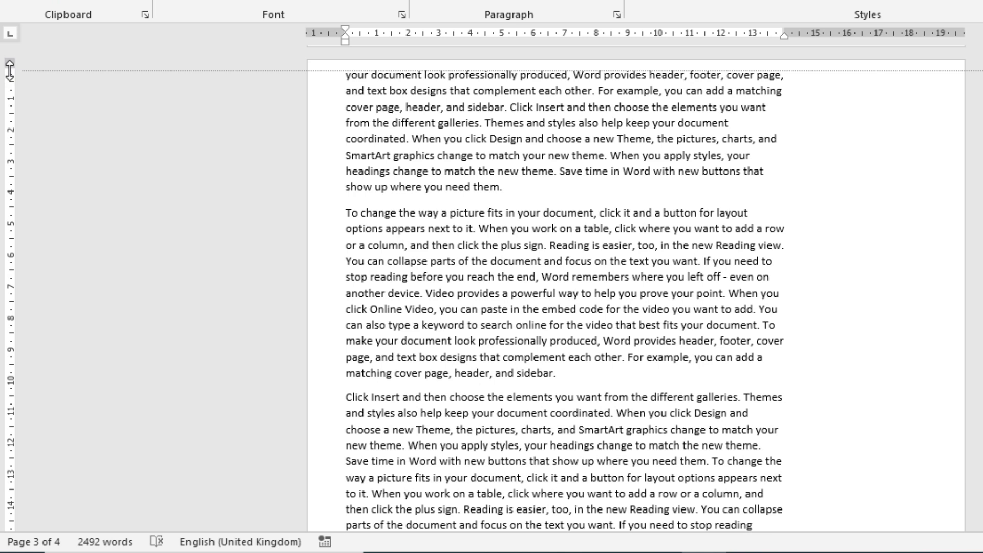
left_click_drag(9, 70, 9, 72)
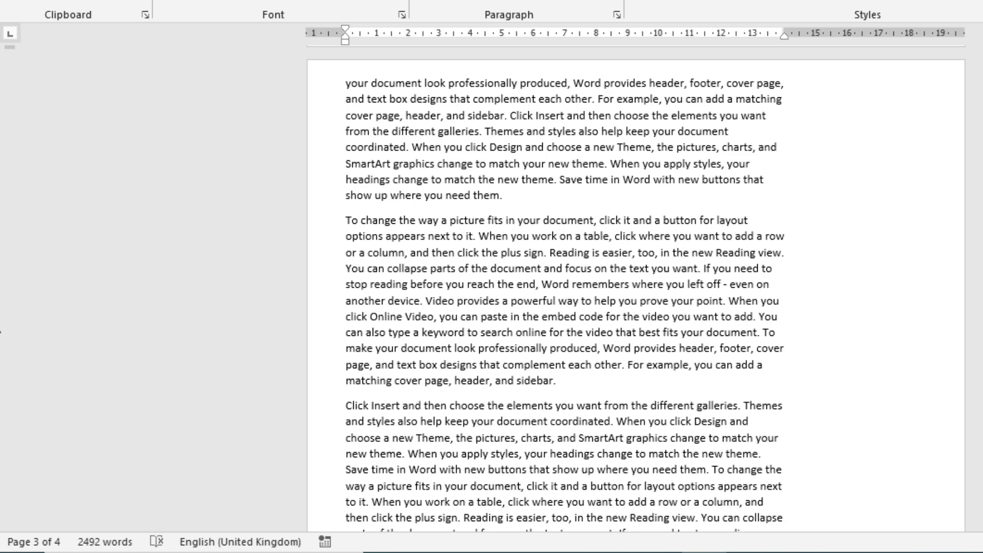
scroll(2, 321, "down", 5)
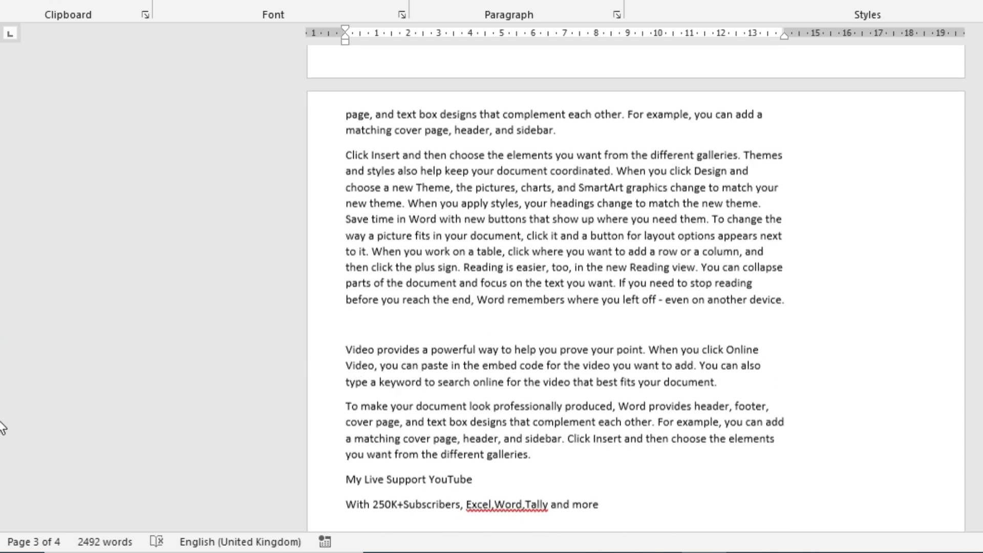
Step: Place the insertion point at several words along the line 'look professionally produced'
left_click(809, 112)
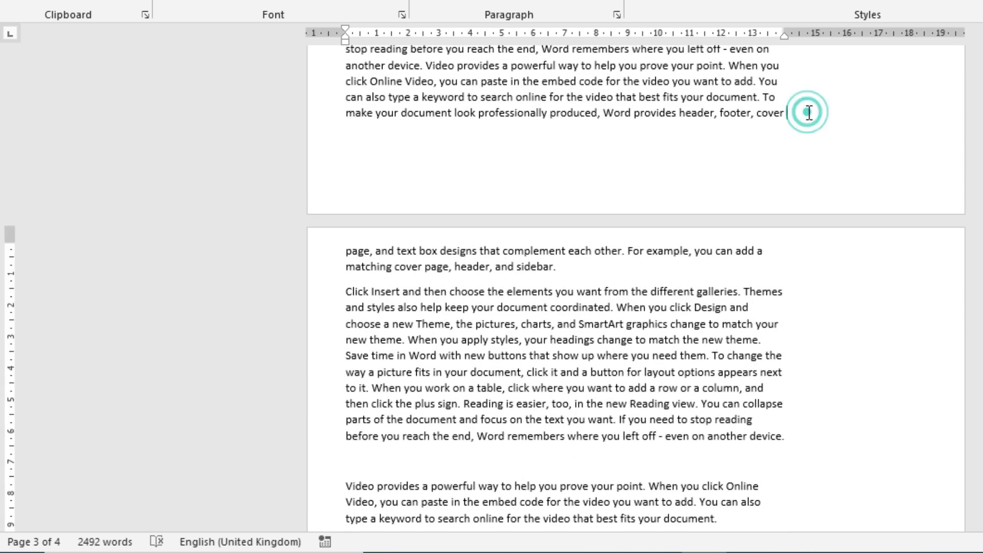
left_click(379, 113)
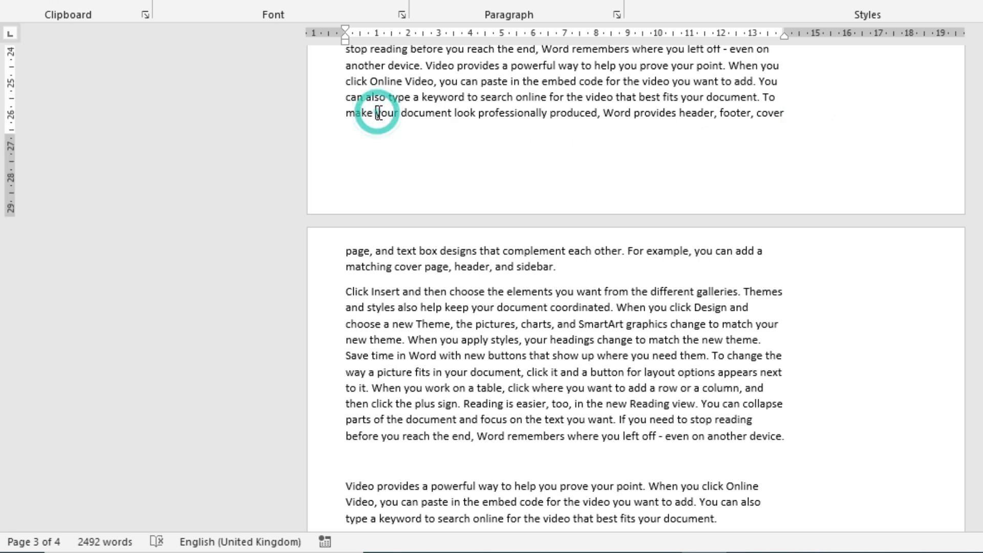
left_click(440, 112)
left_click(397, 113)
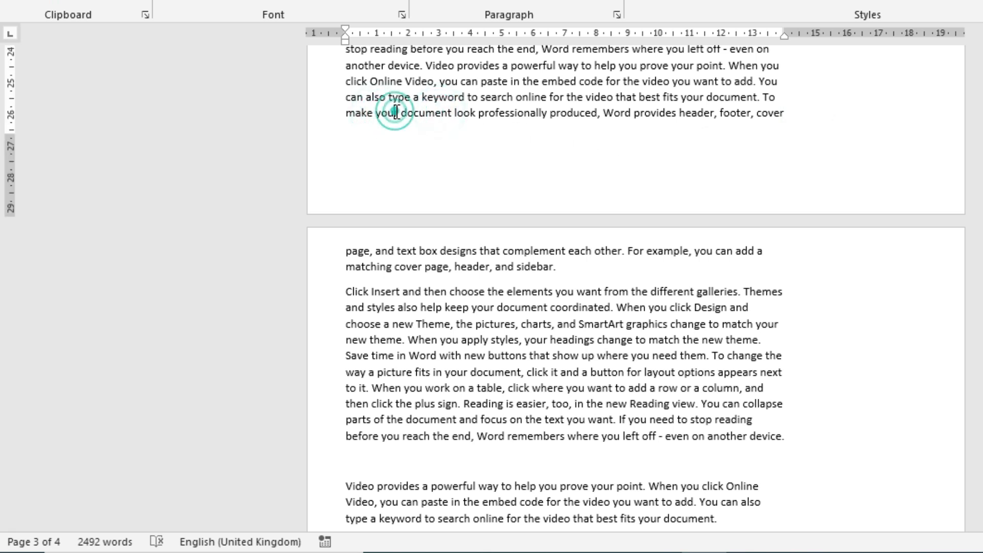
left_click(460, 112)
left_click(511, 112)
left_click(567, 111)
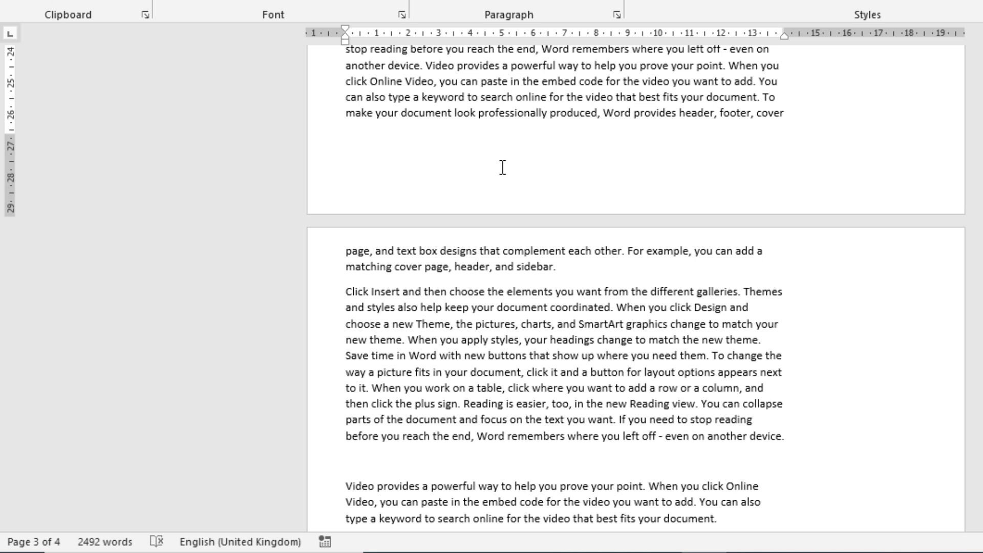
Step: Select and deselect text near the 'header, and sidebar' line, leaving the cursor at 'look professionally'
left_click_drag(567, 266, 361, 255)
left_click(390, 153)
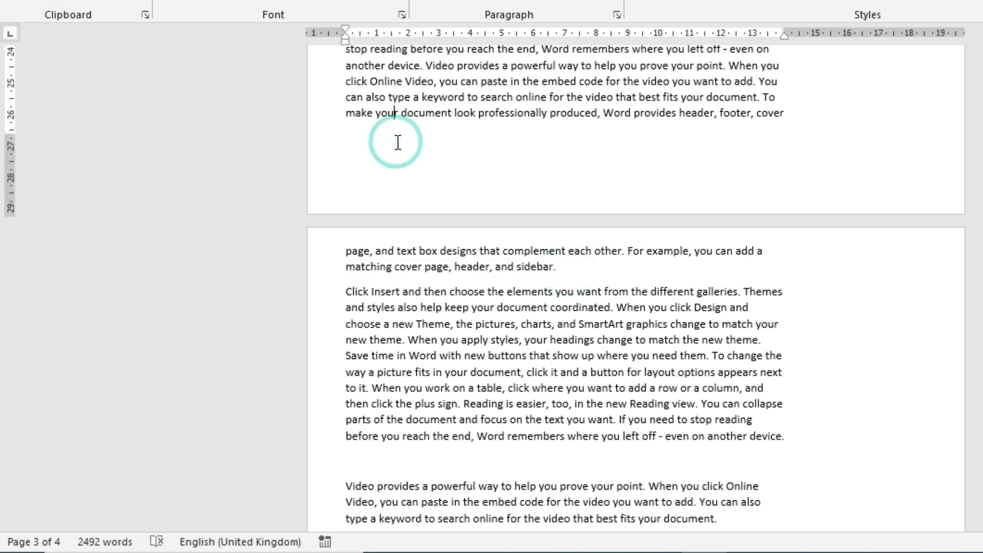
left_click(807, 117)
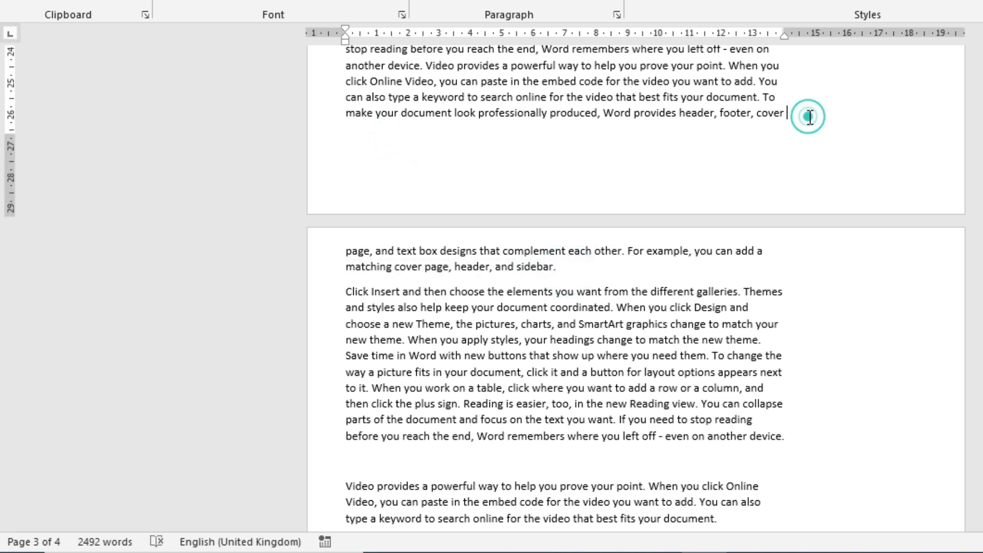
left_click(478, 113)
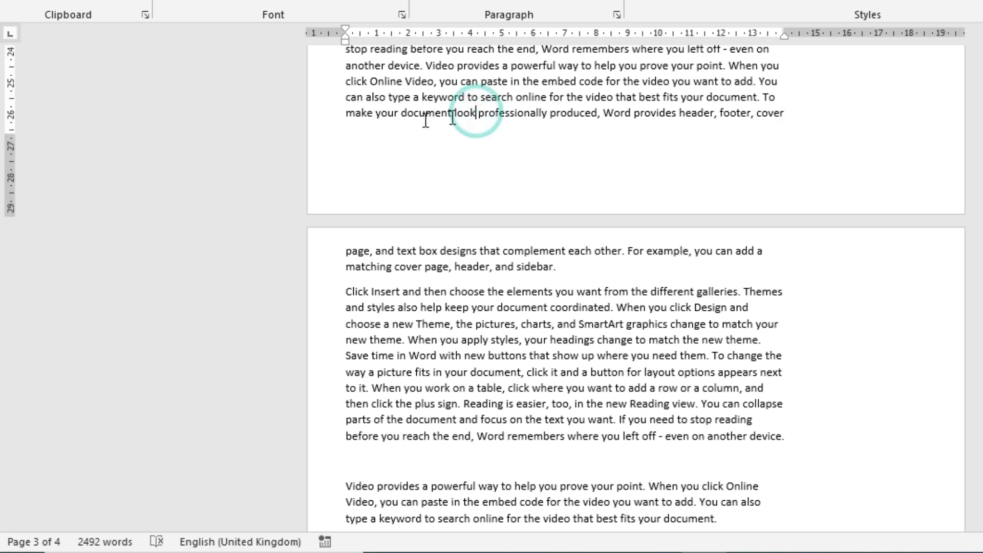
Step: Nudge the bottom margin, then bold the phrase 'make your document look professionally produced'
left_click_drag(14, 133, 15, 187)
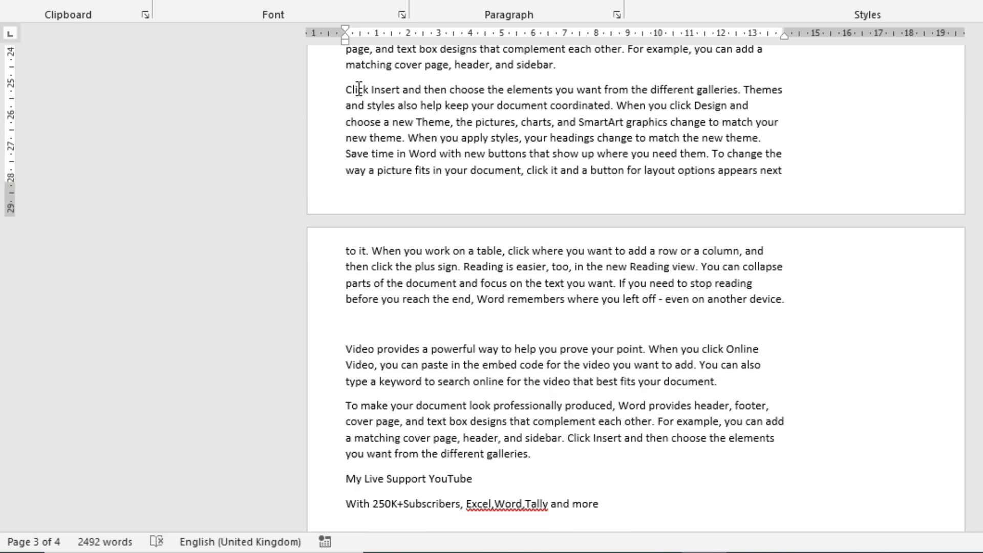
left_click_drag(342, 90, 786, 171)
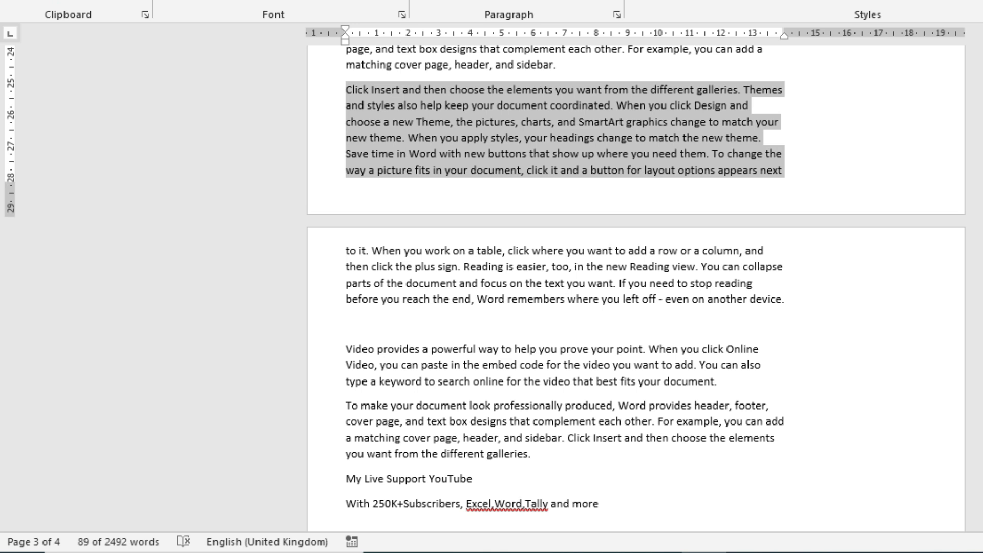
left_click(476, 111)
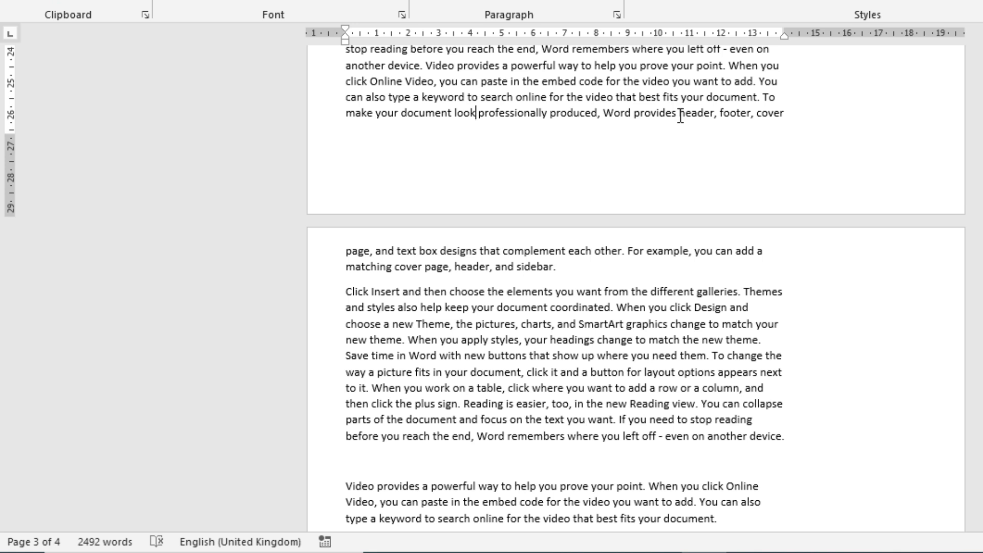
left_click_drag(347, 114, 599, 123)
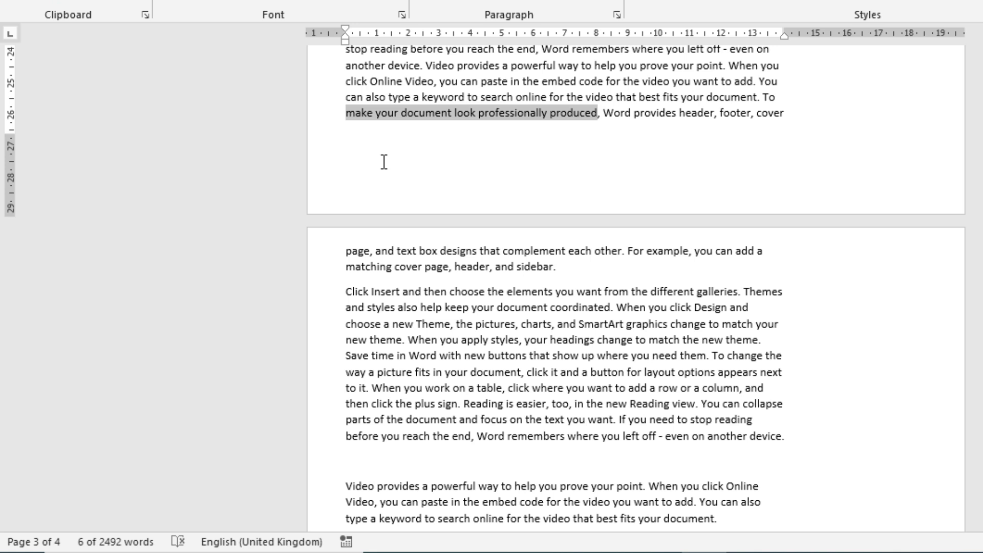
key("ctrl+b")
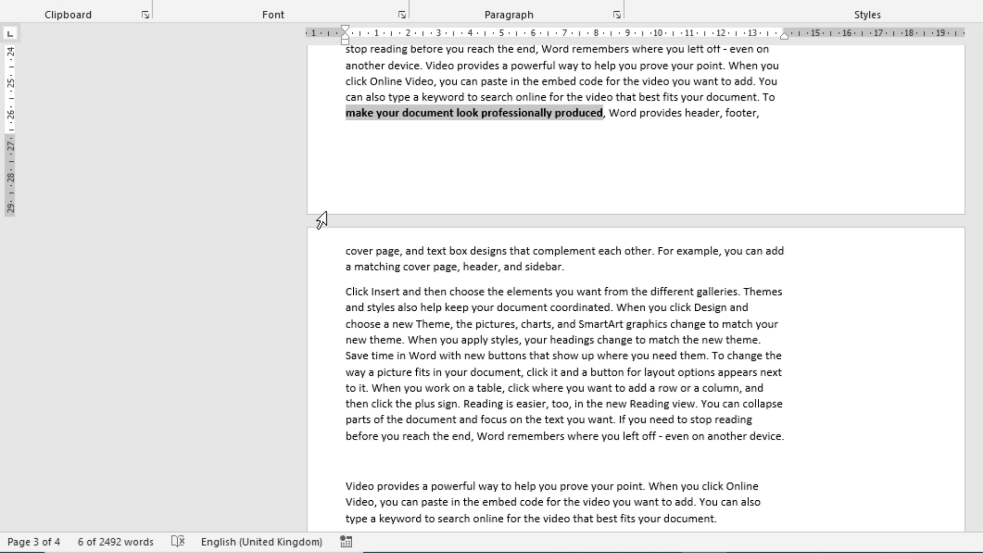
Step: Drag the bottom margin marker down so pages hold more text, then review the cover-page paragraph
left_click_drag(11, 140, 12, 184)
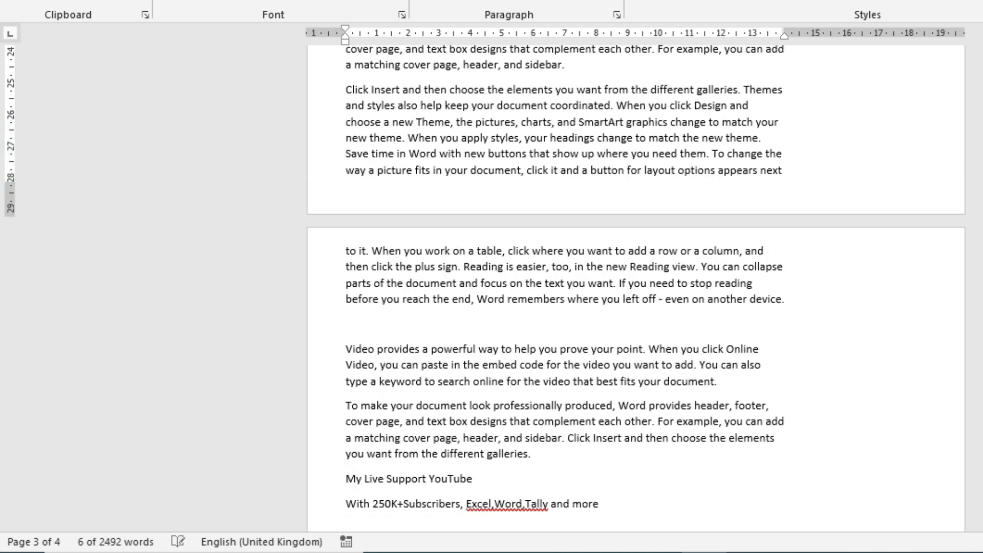
scroll(1, 413, "up", 1)
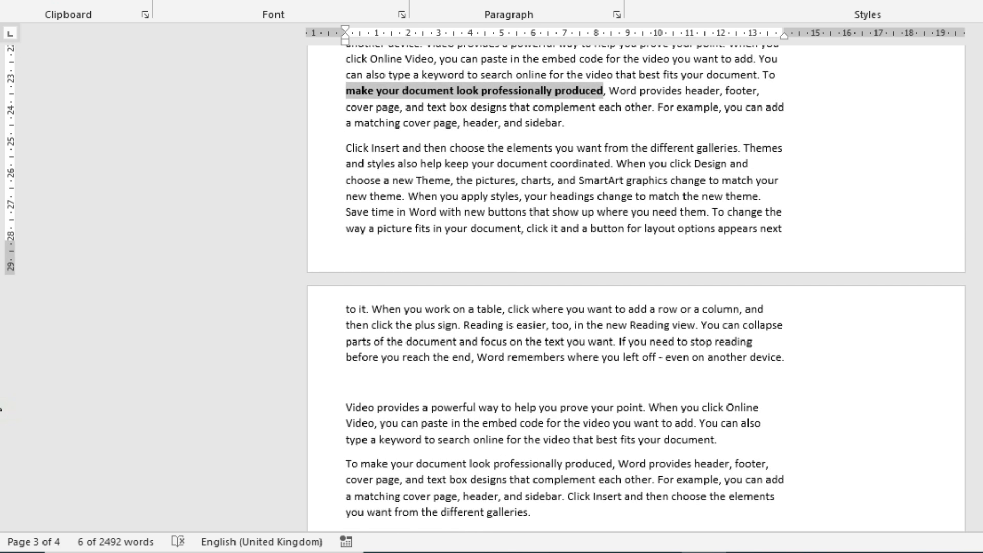
left_click(613, 101)
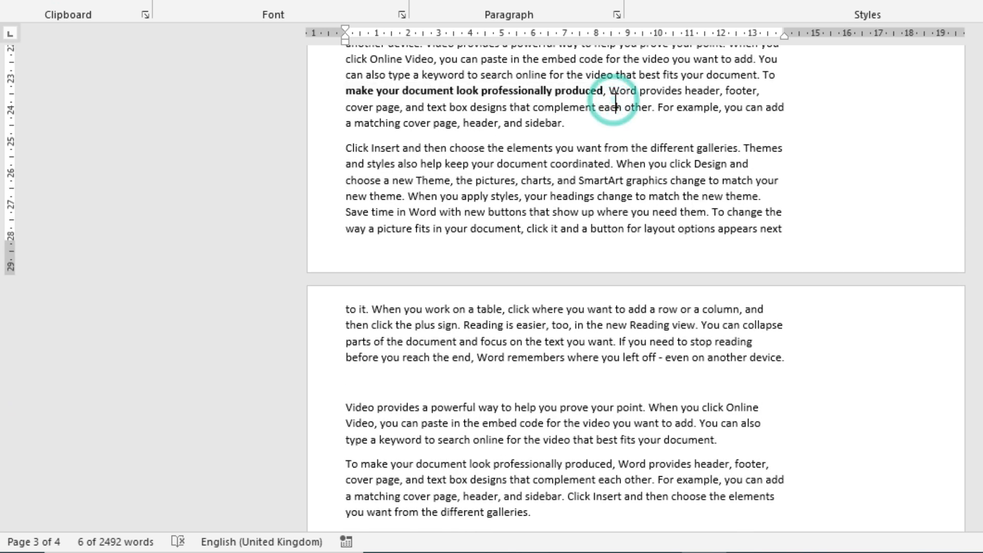
left_click(348, 107)
left_click_drag(347, 107, 832, 239)
left_click(579, 128)
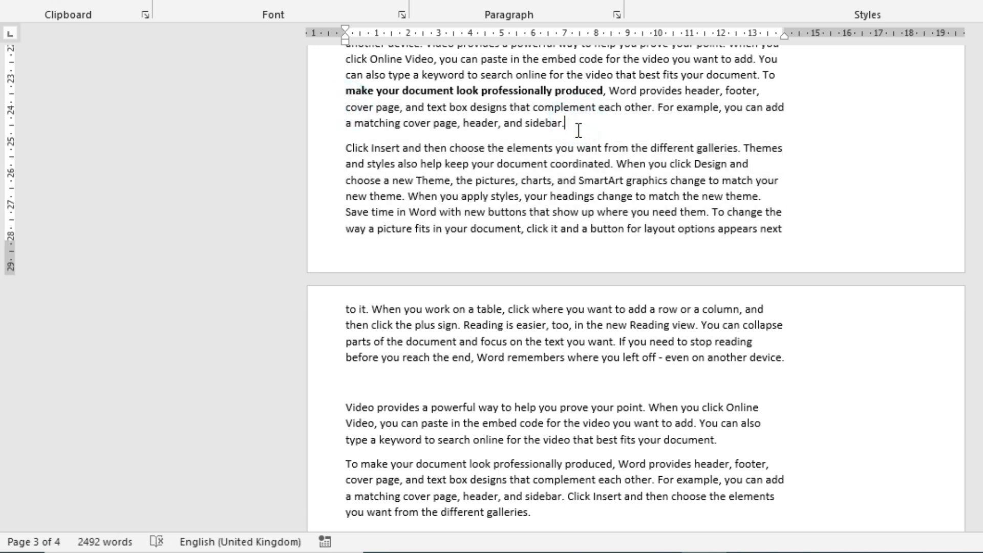
Step: Lower the bottom margin marker on the vertical ruler in several drags
left_click(7, 234)
left_click_drag(9, 246, 19, 147)
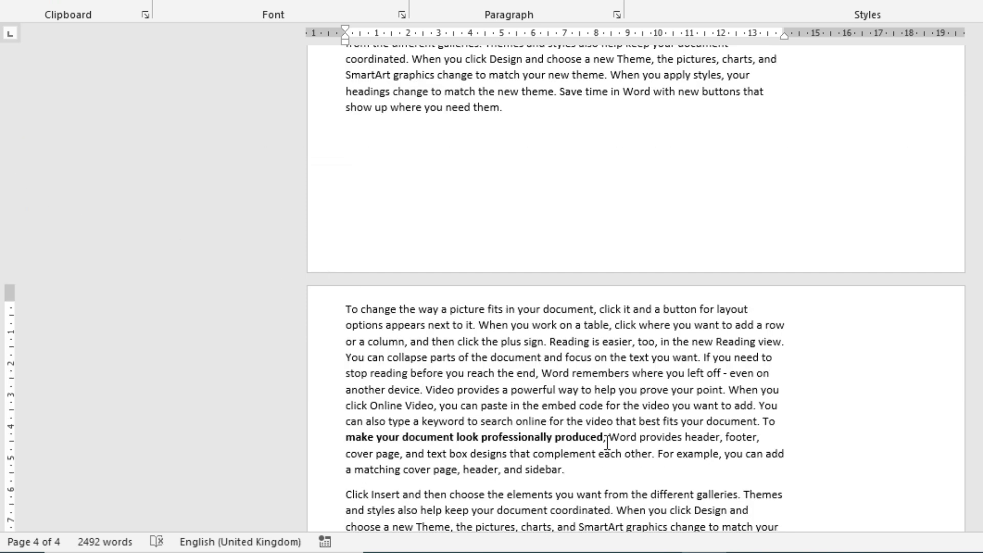
left_click_drag(766, 438, 347, 310)
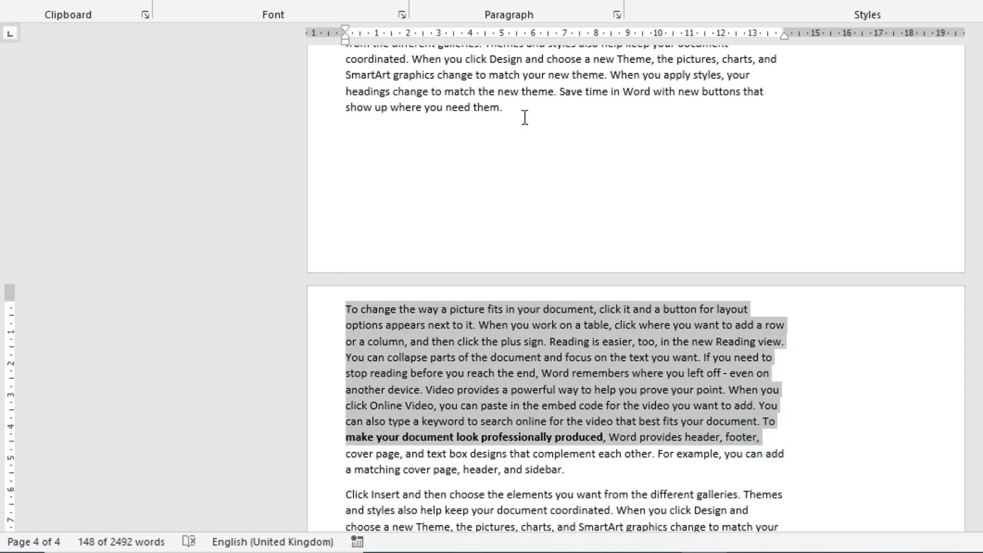
left_click(525, 118)
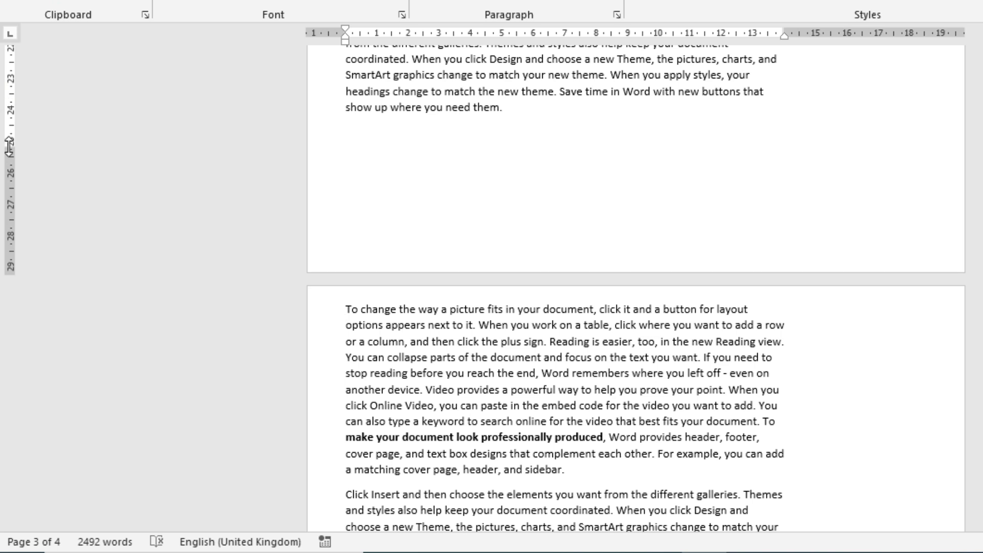
left_click_drag(9, 145, 14, 203)
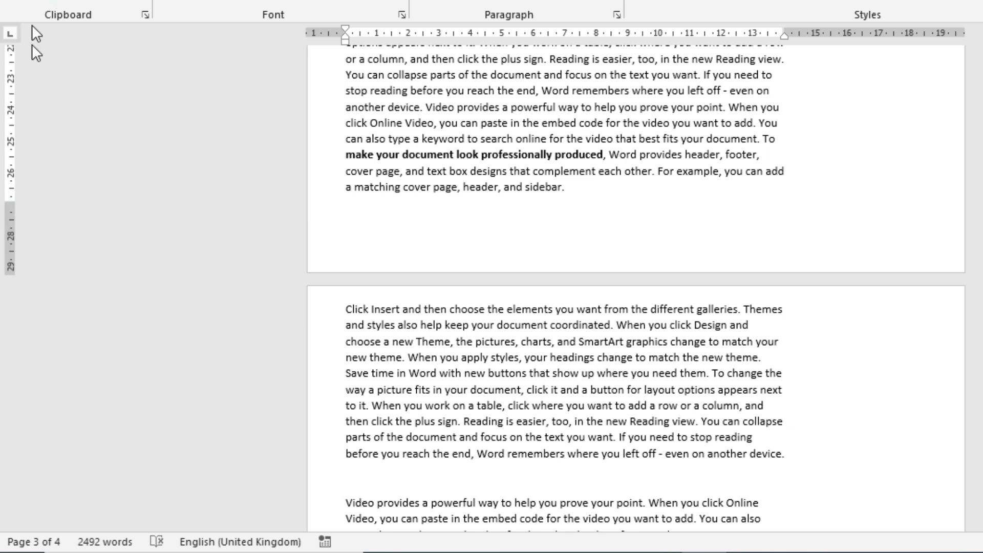
left_click_drag(11, 204, 11, 256)
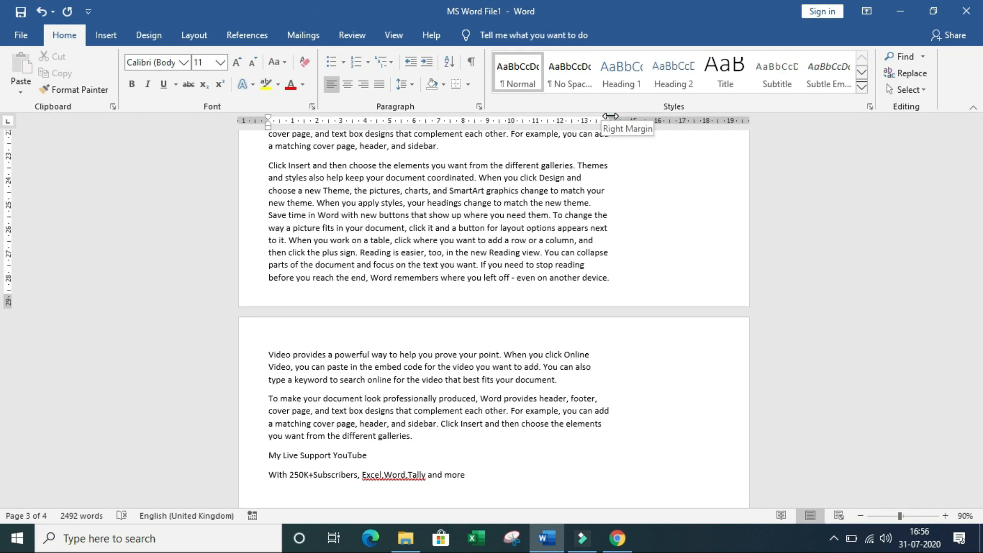
Step: Pull the right margin in to about 13.4 cm on the horizontal ruler
left_click_drag(784, 34, 763, 32)
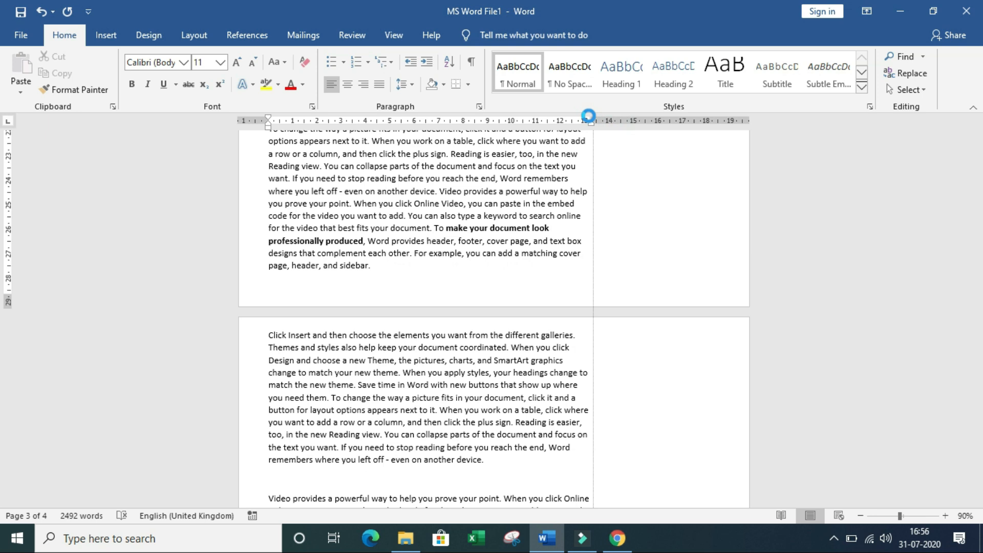
scroll(517, 208, "down", 10)
scroll(518, 208, "up", 15)
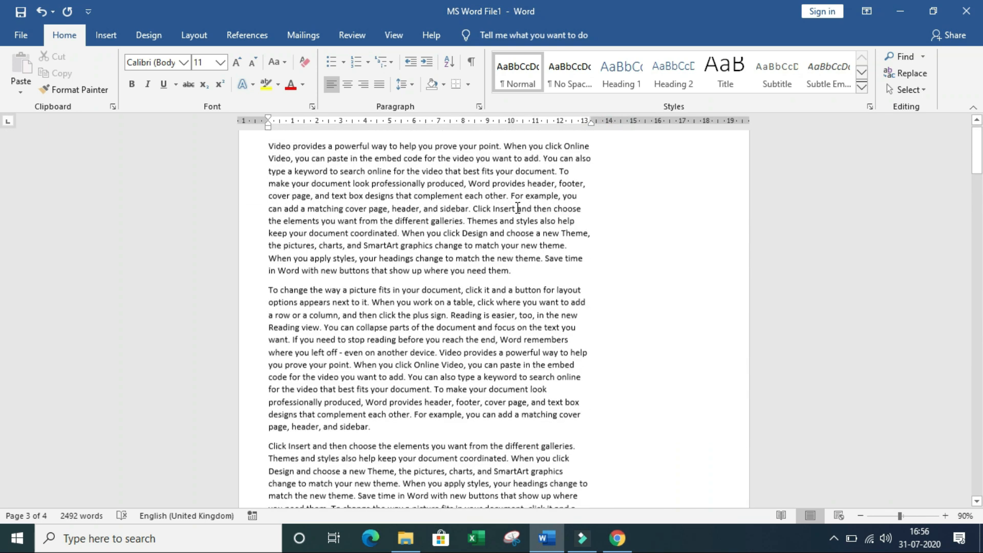
Step: Open the File > Print preview and start scrolling through its pages
left_click(27, 33)
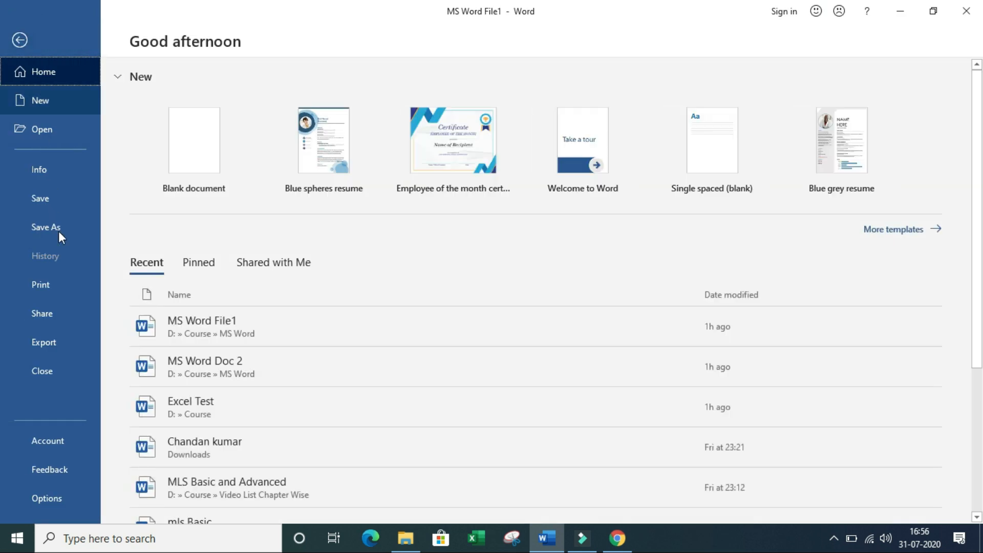
left_click(61, 285)
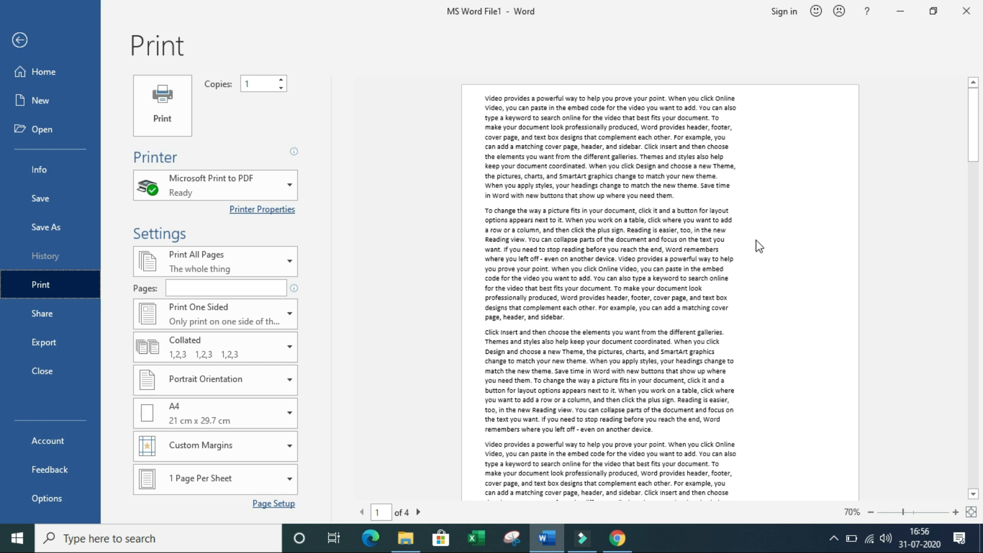
left_click_drag(975, 146, 976, 248)
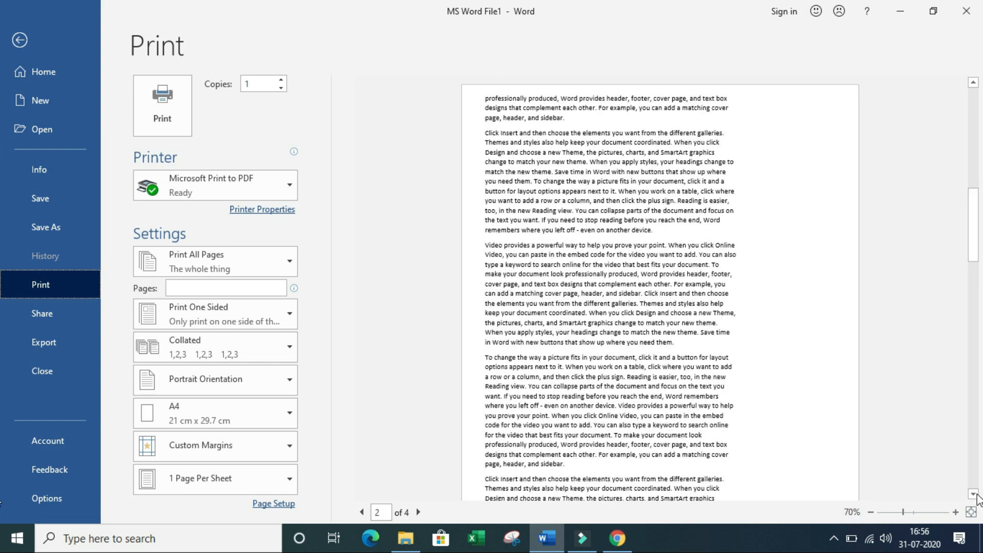
left_click(976, 494)
left_click(976, 494)
left_click(975, 494)
left_click(976, 494)
Step: Scroll through the remaining preview pages, then return and reopen the File Home page
left_click(975, 495)
left_click(974, 494)
left_click(974, 494)
left_click(974, 494)
left_click(974, 494)
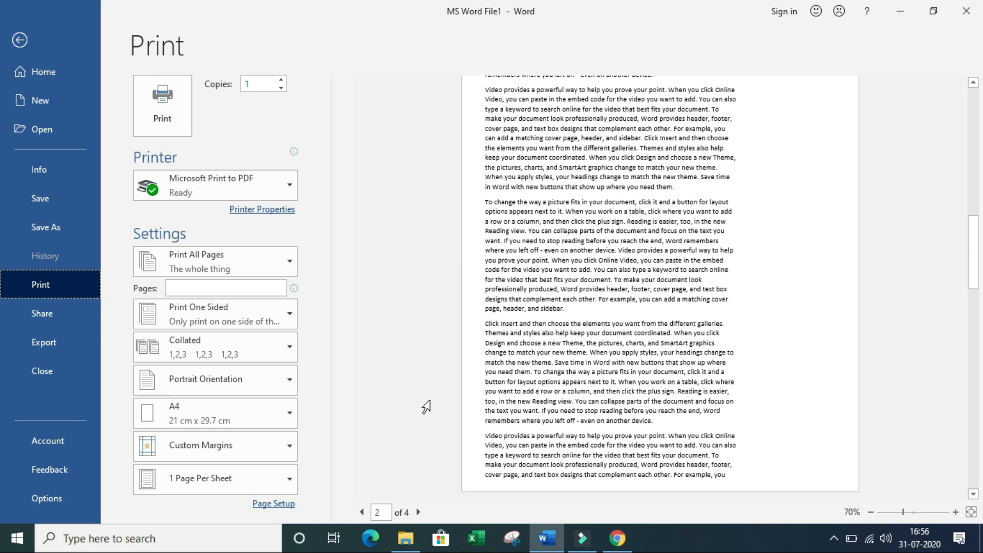
left_click(63, 39)
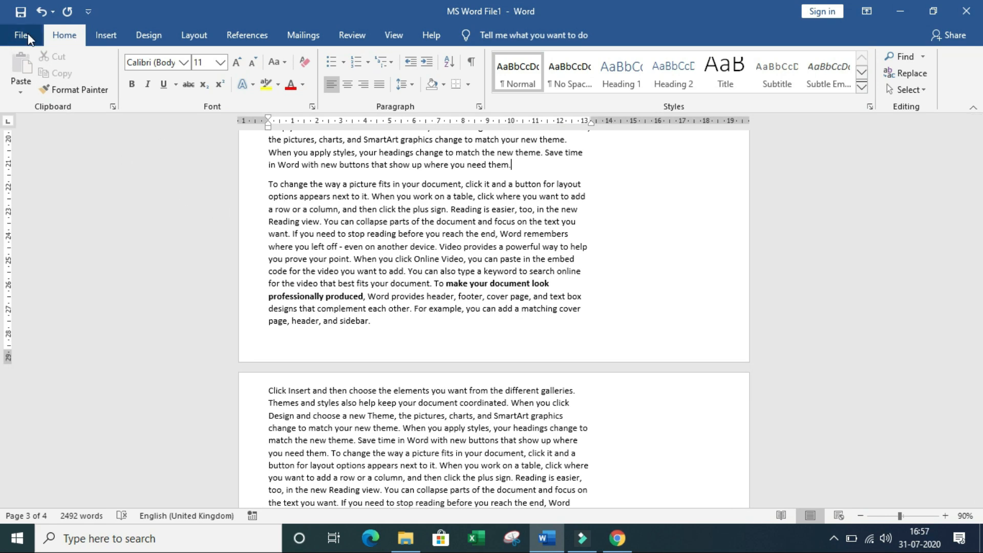
left_click(27, 33)
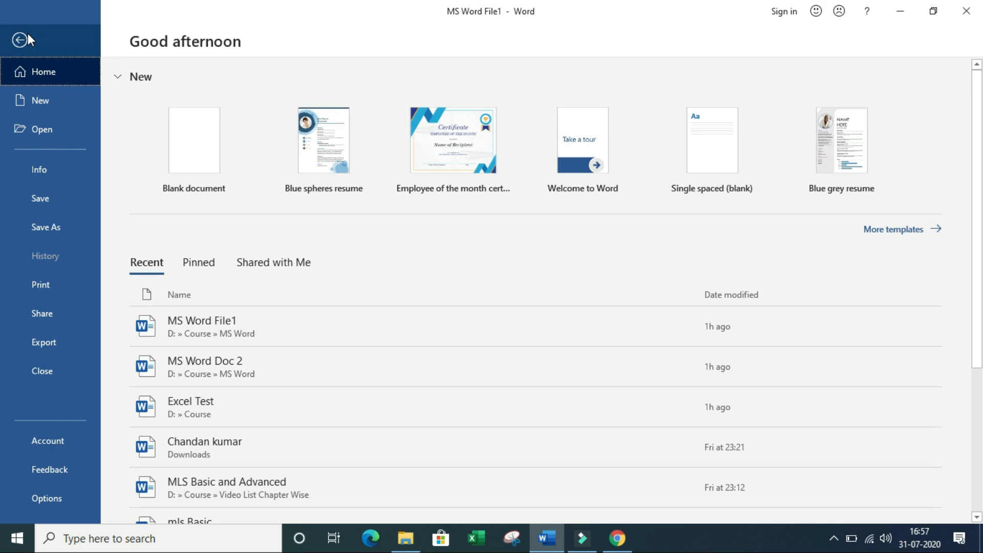
Step: Change the print margins from Custom to Normal, 2.54 cm on every side
left_click(55, 290)
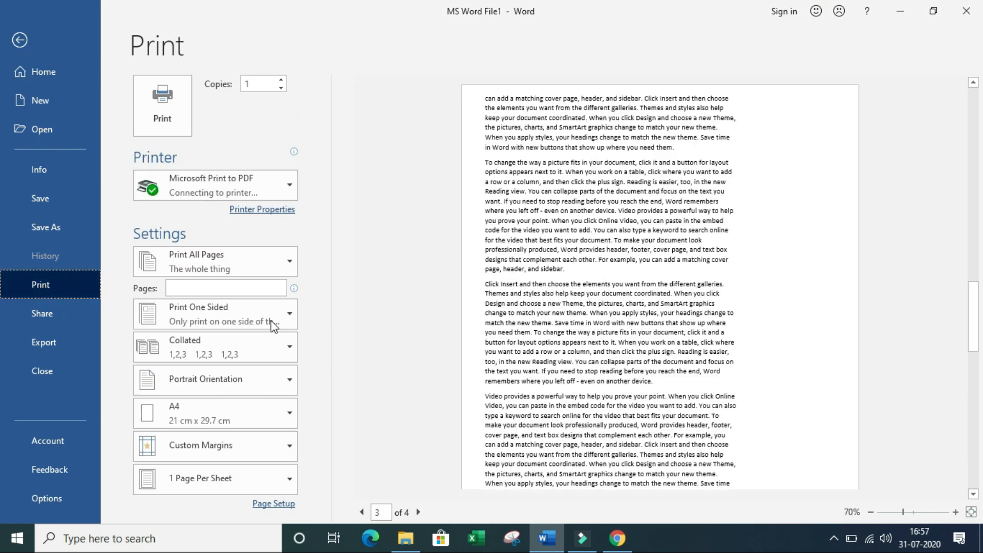
left_click(256, 456)
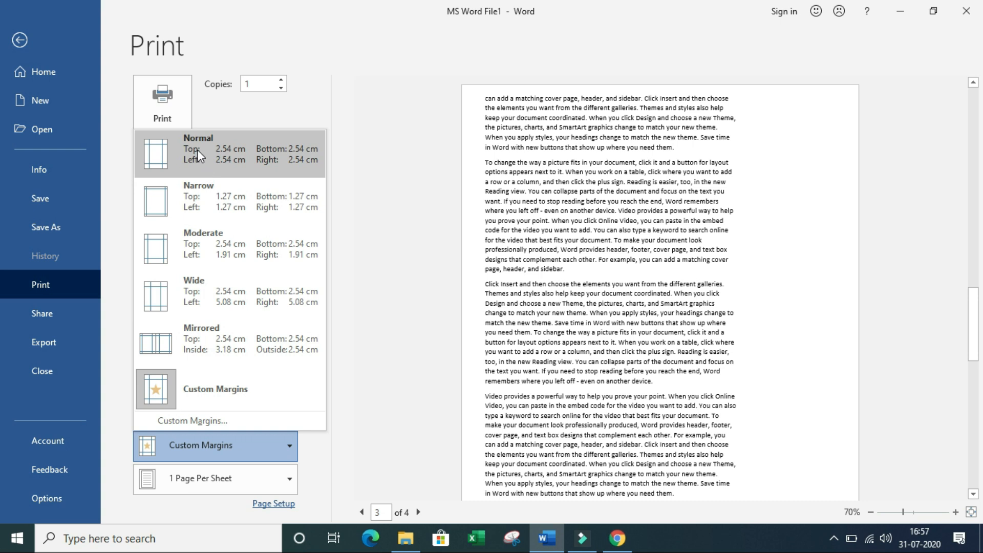
left_click(206, 166)
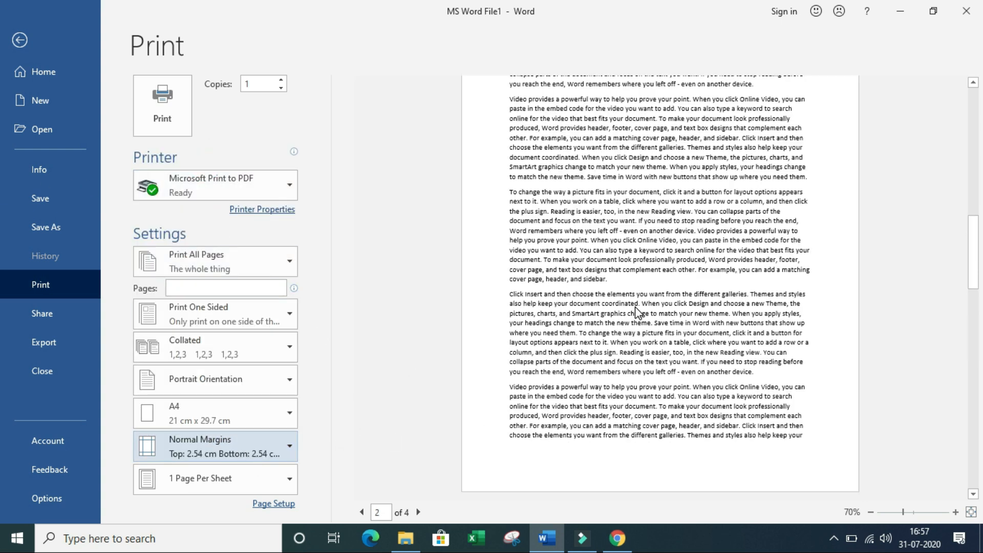
scroll(637, 312, "up", 1)
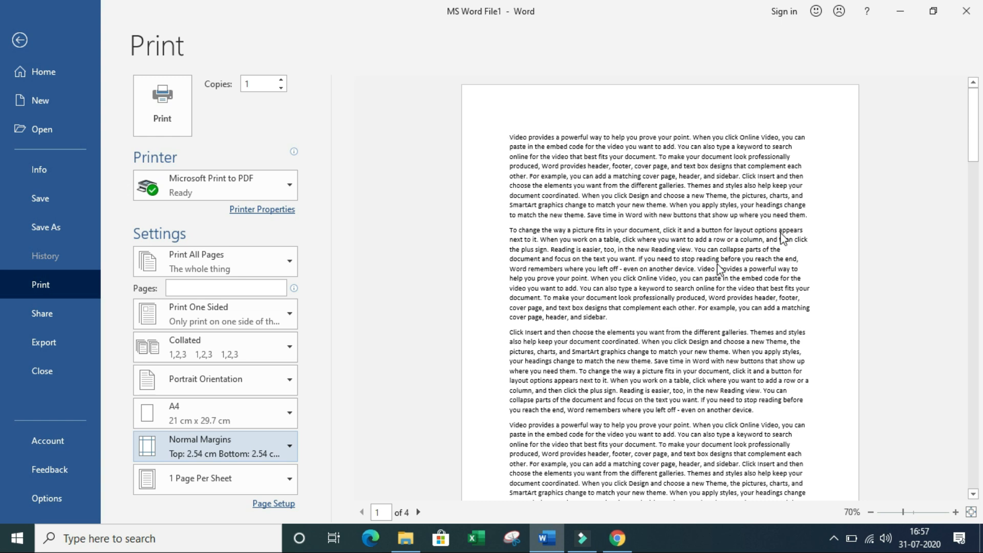
Step: Apply Narrow print margins of 1.27 cm, cutting the preview from 4 pages to 3
left_click(251, 447)
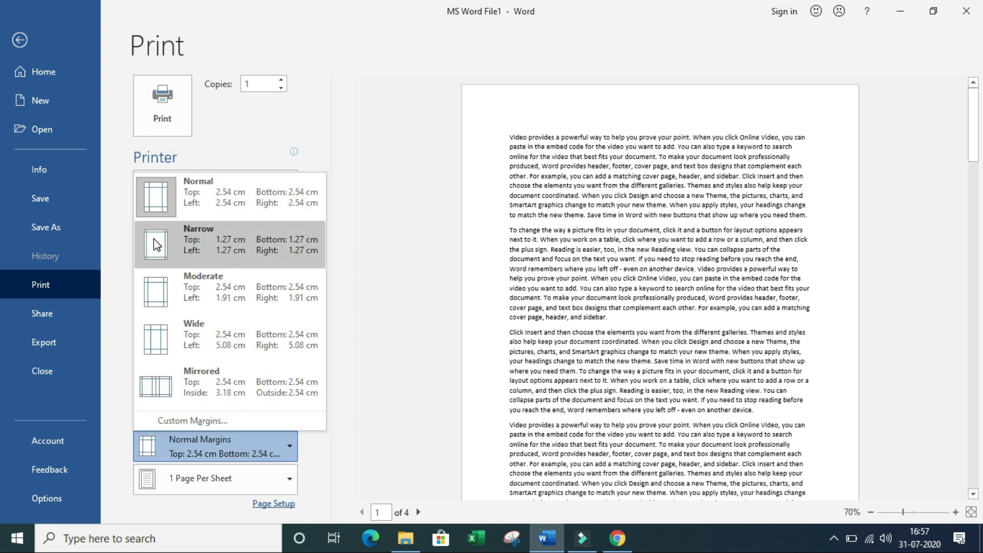
left_click(241, 242)
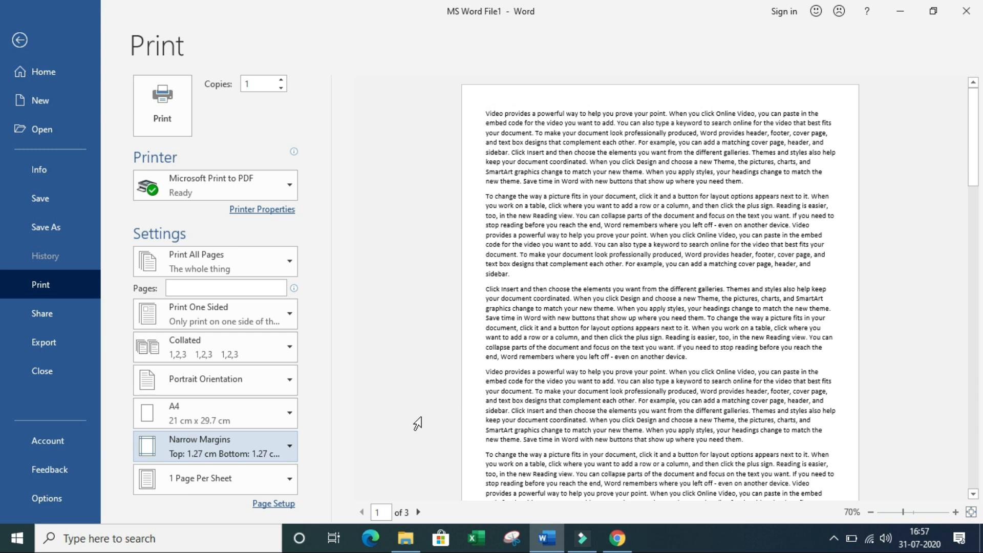
left_click(261, 453)
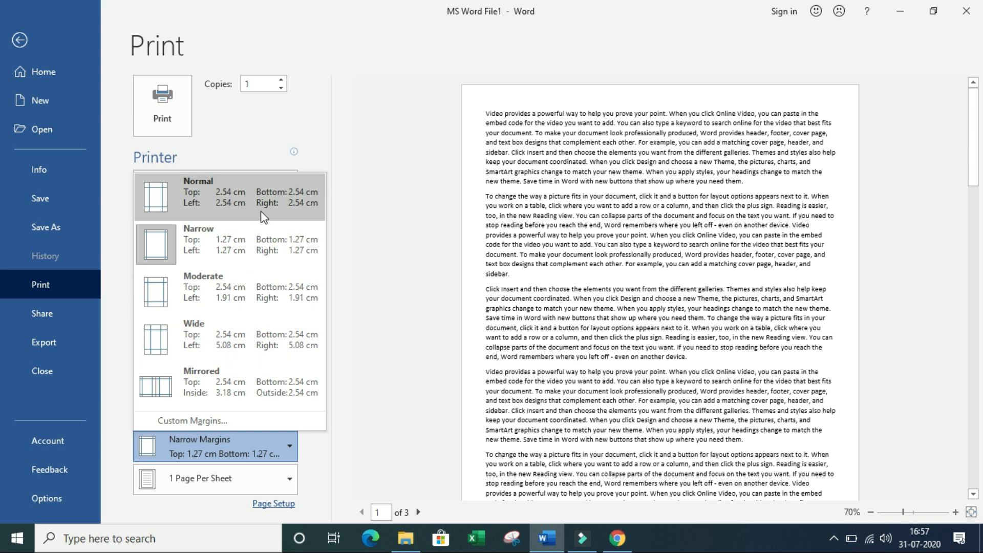
left_click(266, 246)
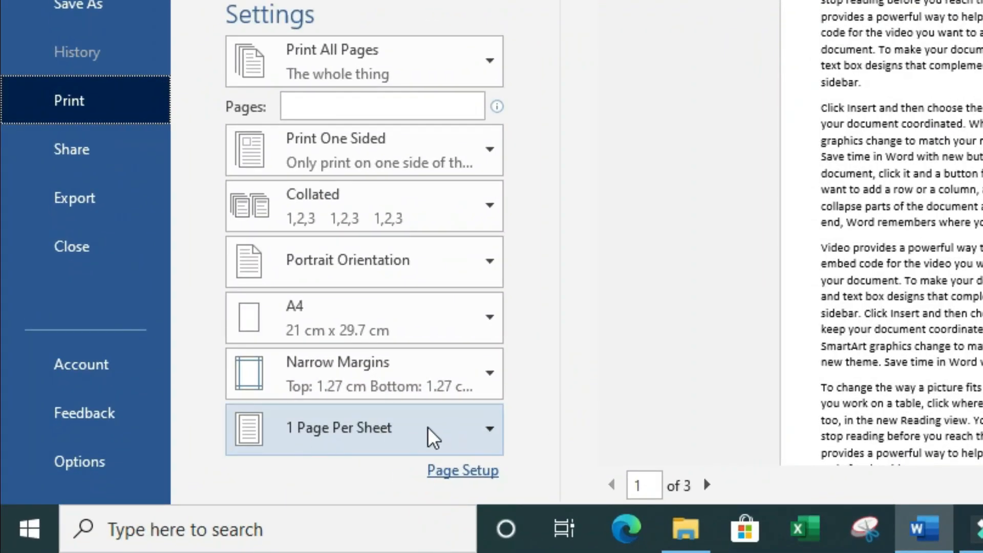
left_click(445, 429)
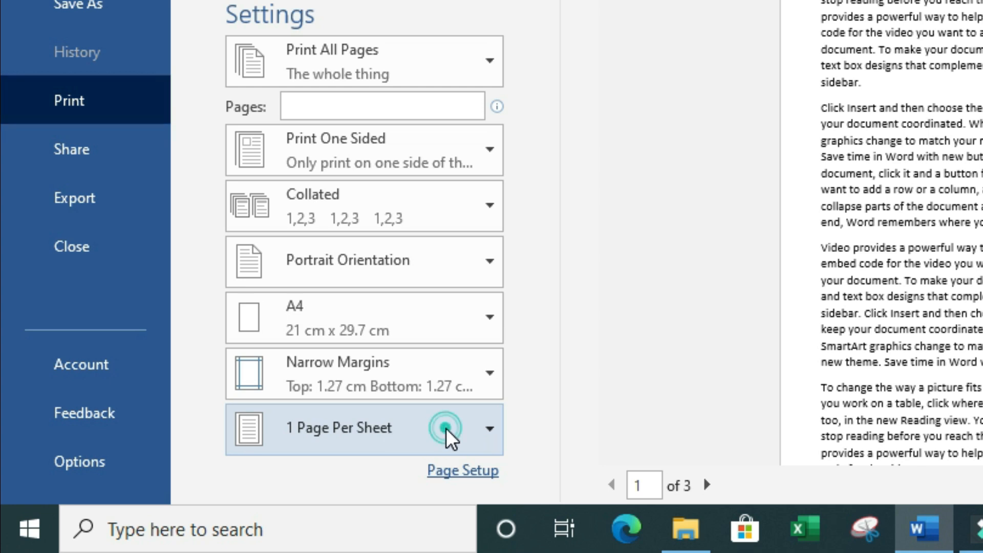
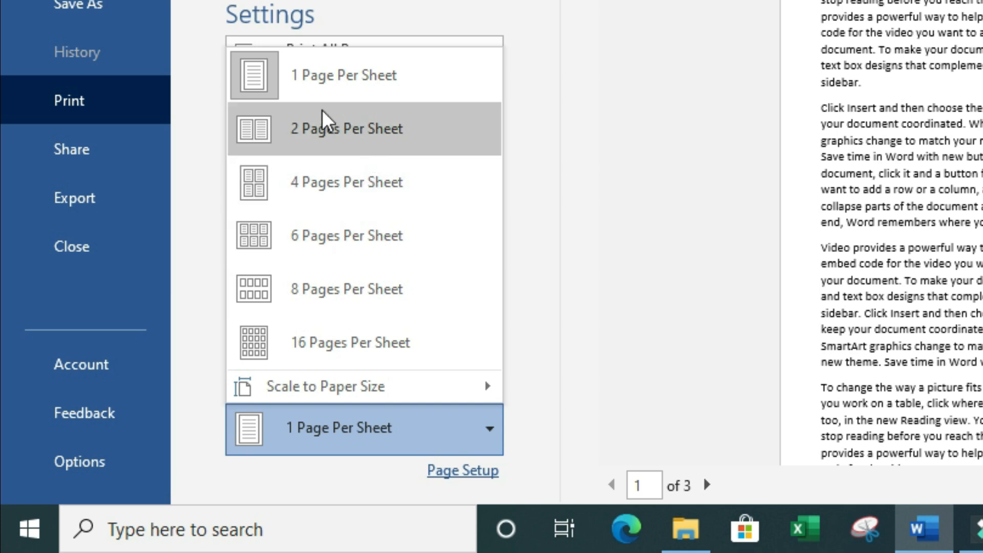
Step: Choose 1 Page Per Sheet in the pages-per-sheet setting
left_click(438, 85)
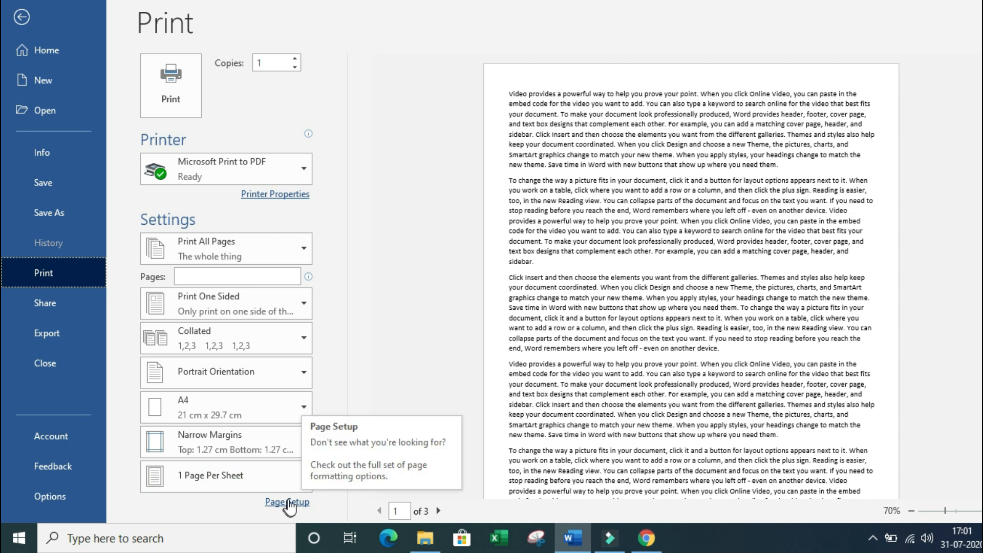
Step: Open the Page Setup dialog and move it beside the print preview
left_click(307, 504)
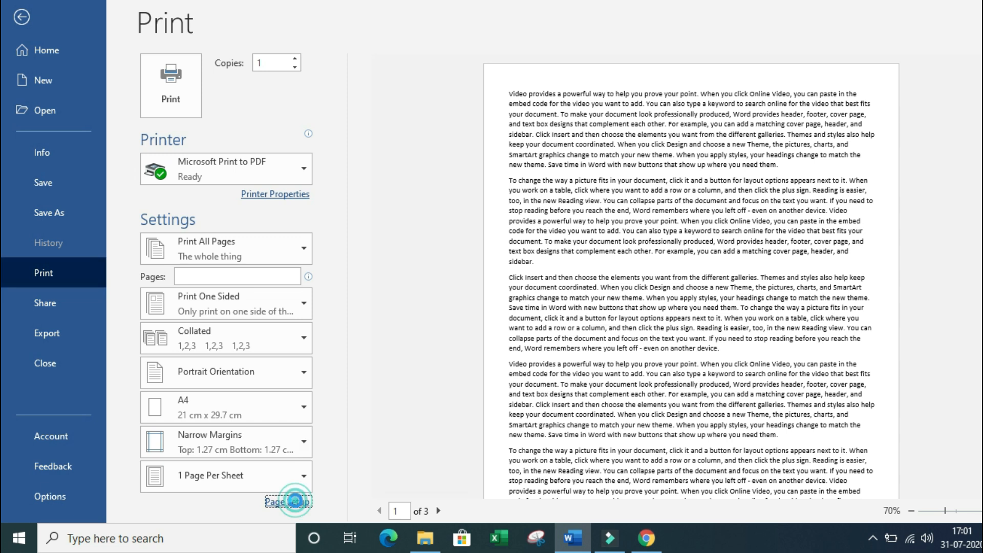
left_click_drag(257, 58, 405, 48)
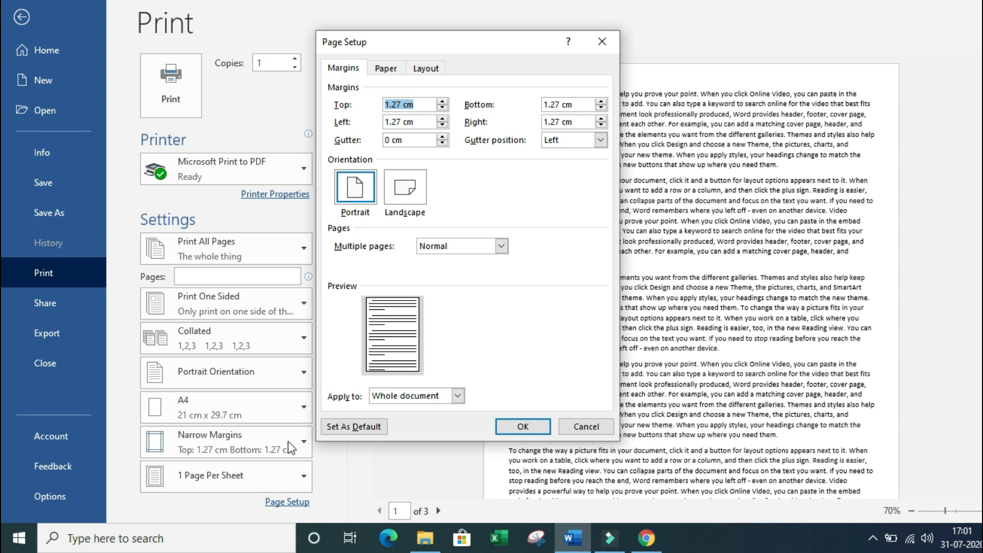
left_click_drag(469, 42, 318, 82)
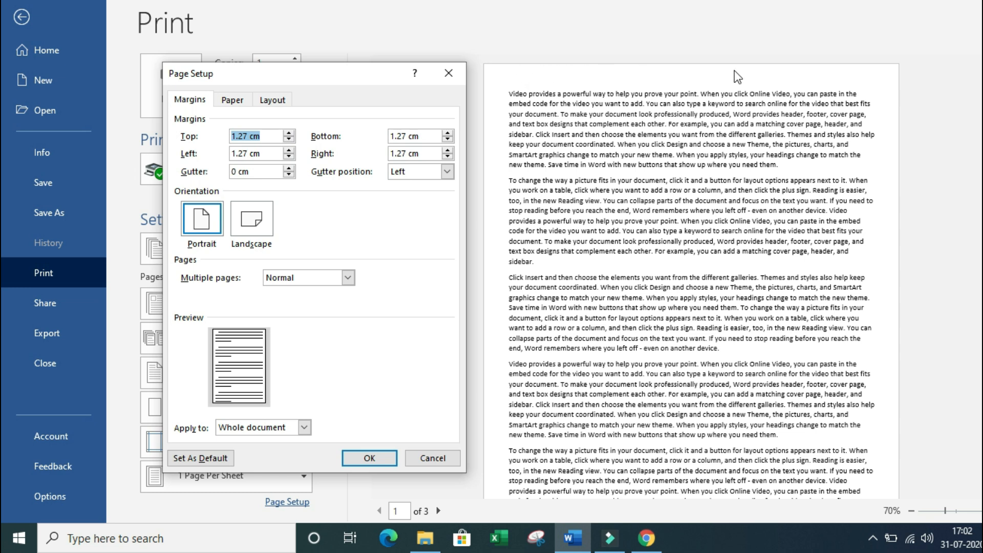
Step: Raise the top margin to 6.1 cm and apply it, growing the preview to 4 pages
left_click(289, 134)
left_click(289, 134)
left_click(290, 134)
left_click(289, 134)
left_click(290, 134)
left_click(289, 135)
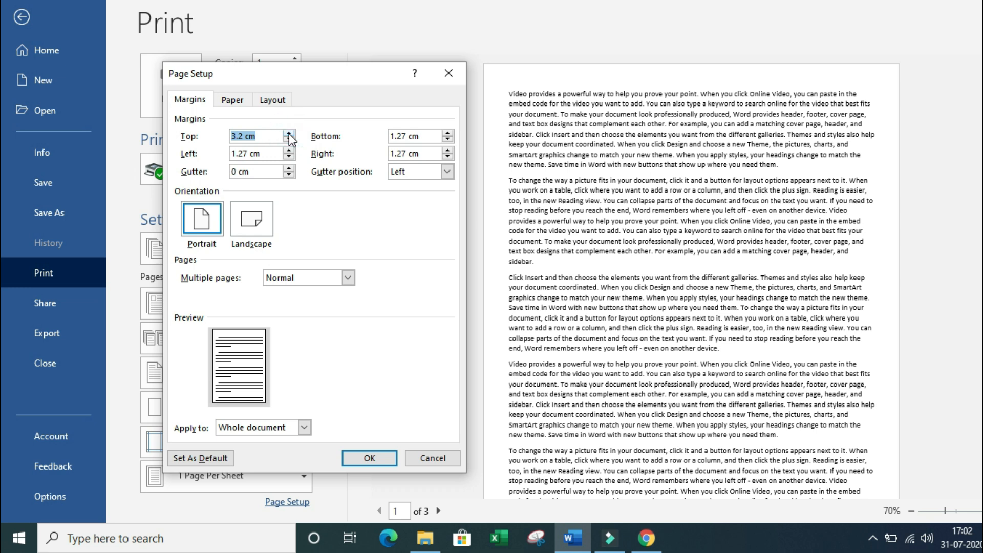
left_click(289, 134)
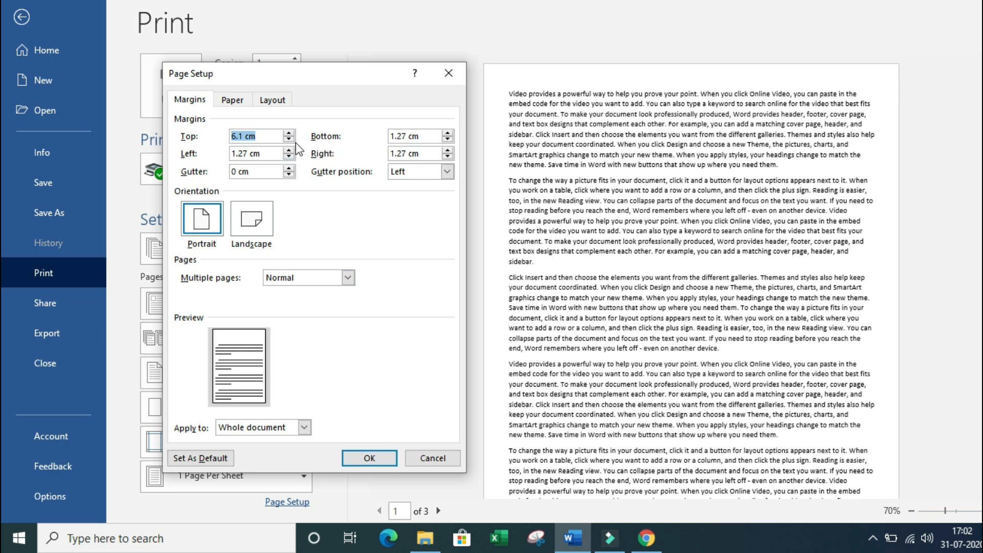
left_click(290, 139)
left_click(290, 138)
left_click(290, 134)
left_click(290, 133)
left_click(289, 133)
left_click(290, 133)
left_click(388, 463)
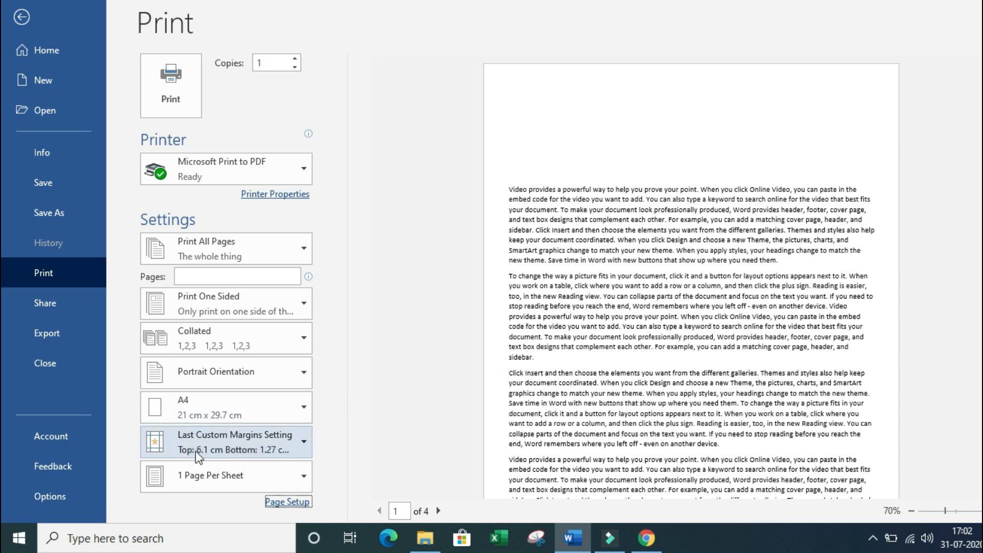
Step: Try the Narrow margin preset, then settle on Normal margins of 2.54 cm
left_click(304, 443)
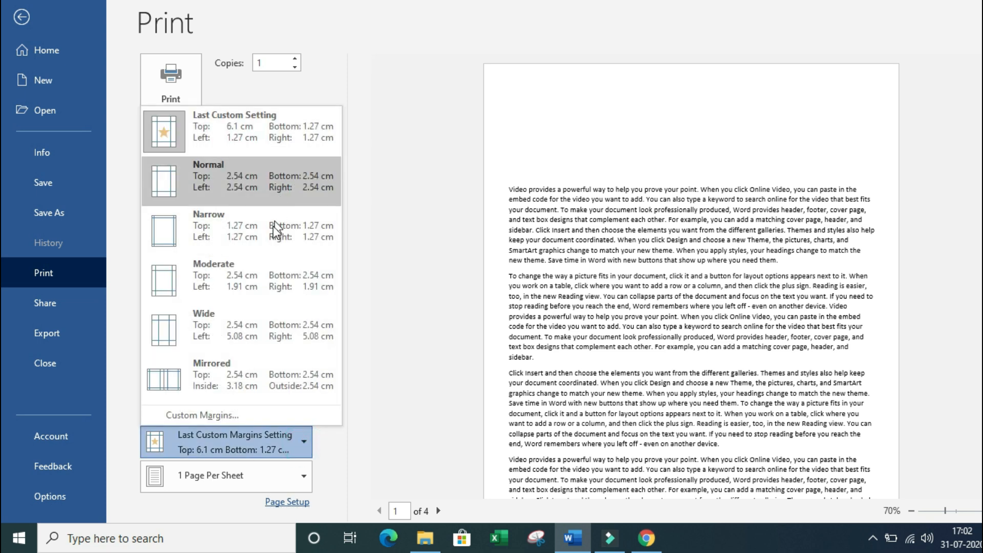
left_click(250, 238)
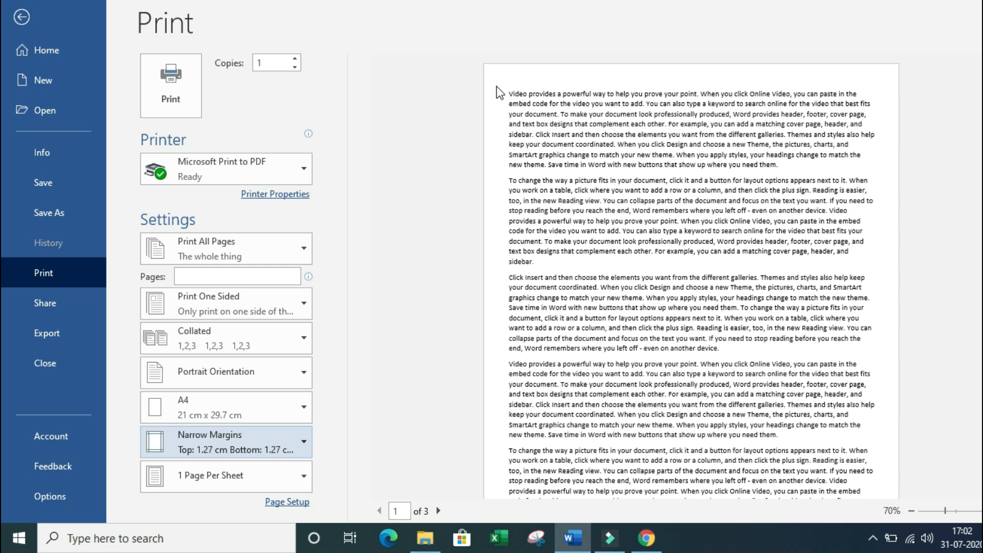
left_click(296, 444)
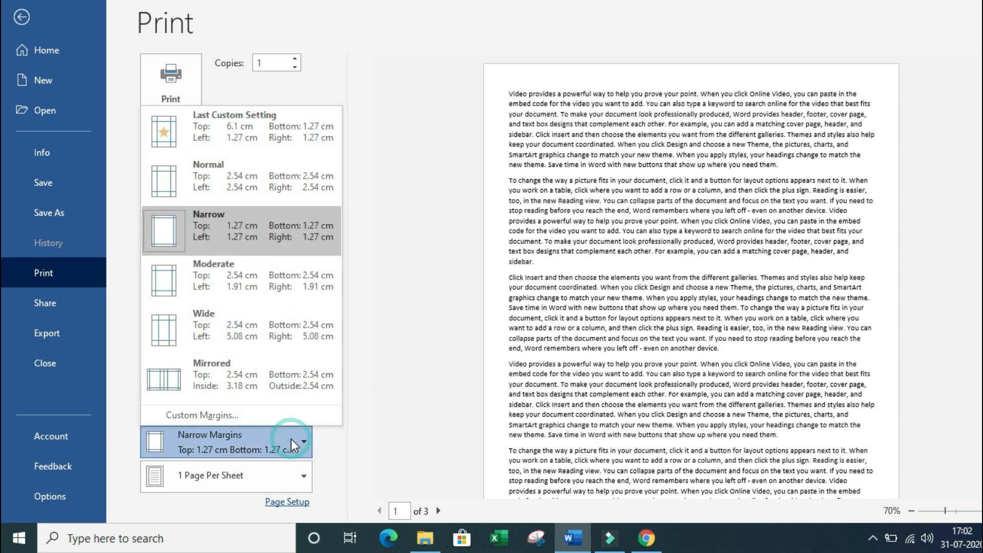
left_click(317, 191)
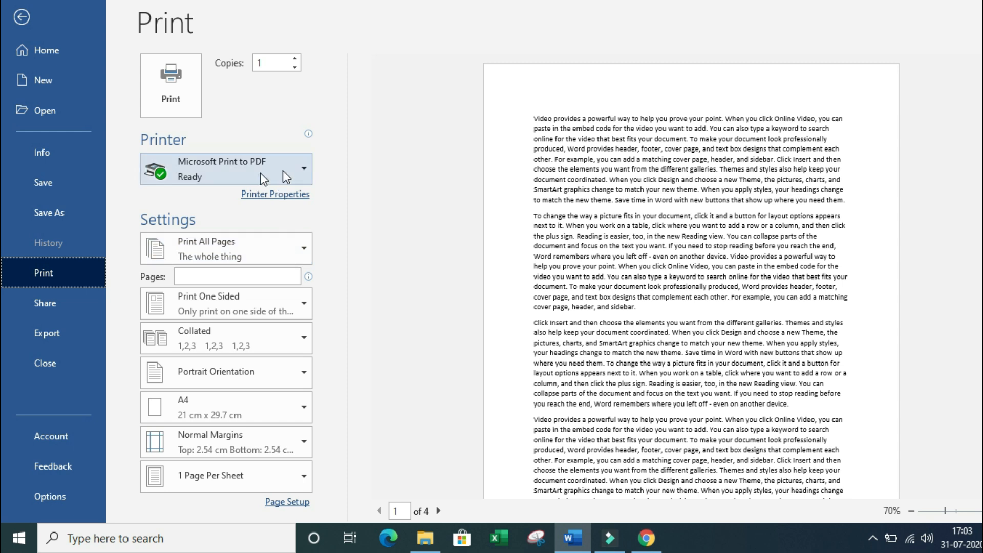
mouse_move(289, 169)
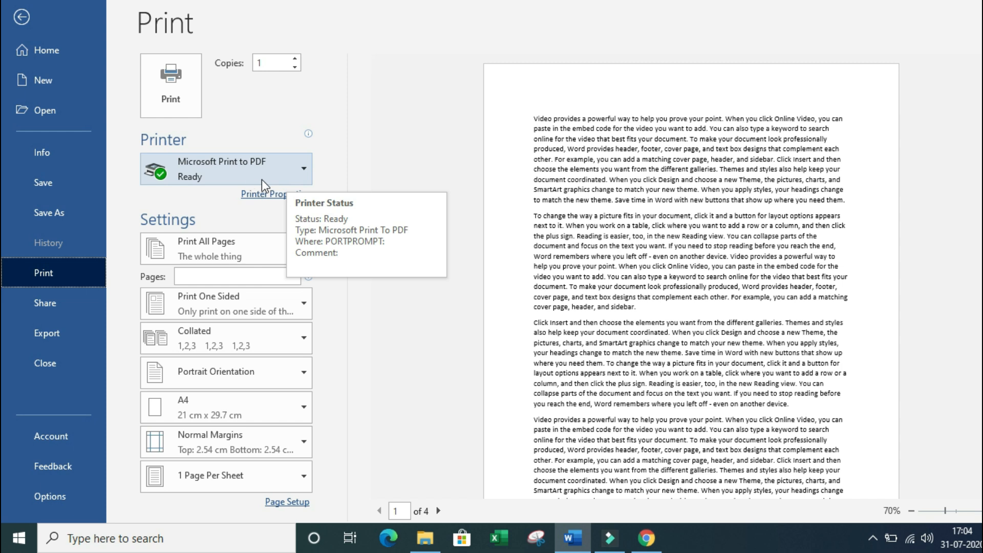
left_click(290, 172)
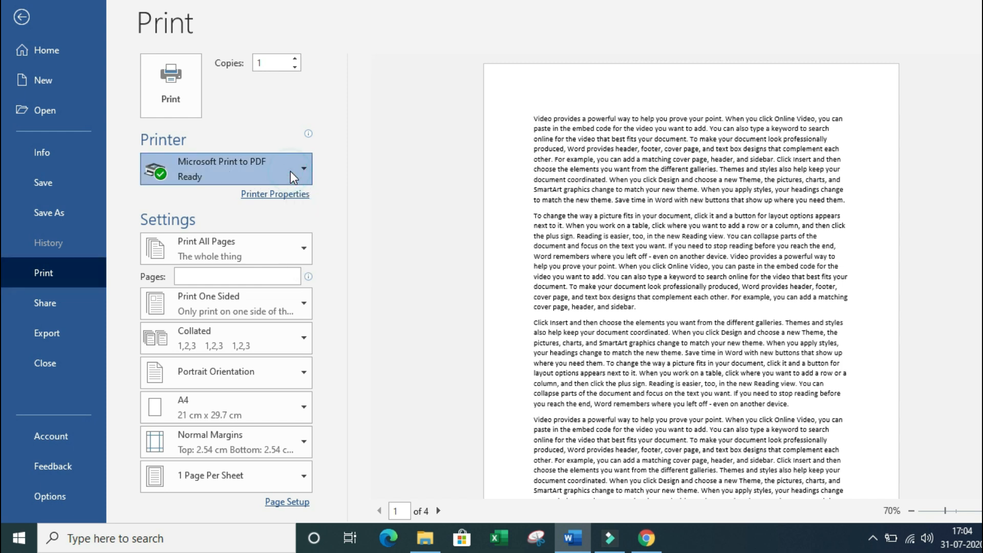
left_click(290, 172)
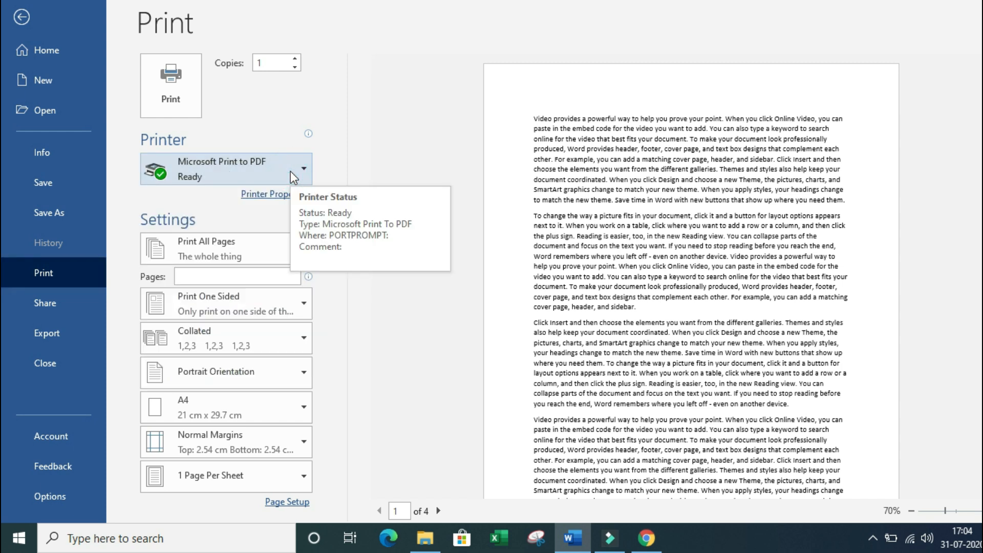
left_click(263, 115)
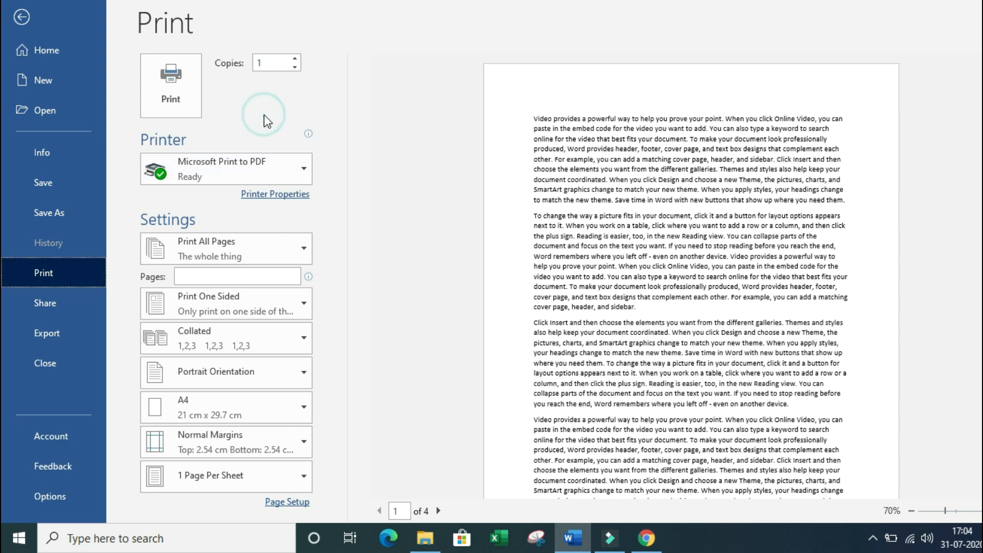